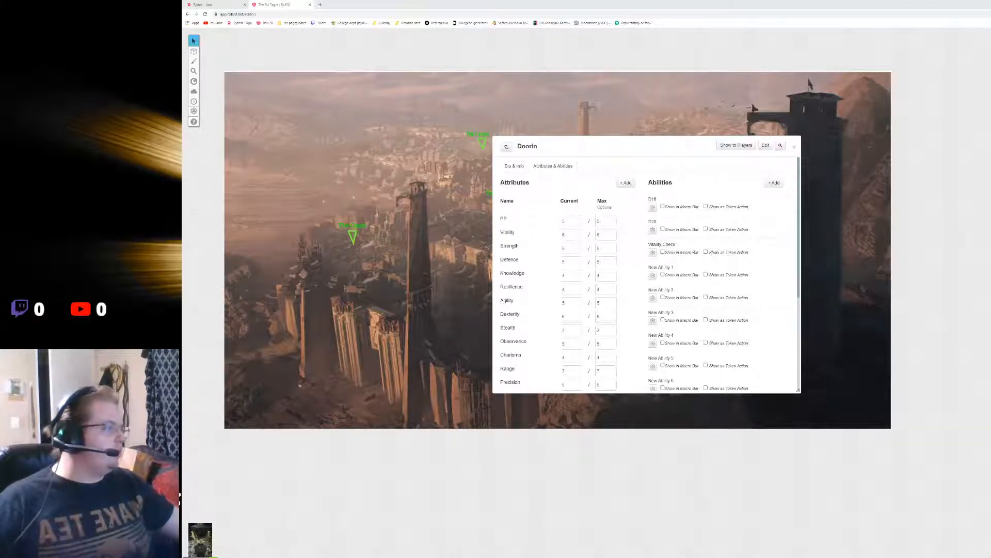
# Step: Enlarge and reposition the Doorin character sheet, and delete the Untitled attribute
pyautogui.moveTo(798, 391); pyautogui.dragTo(978, 555)
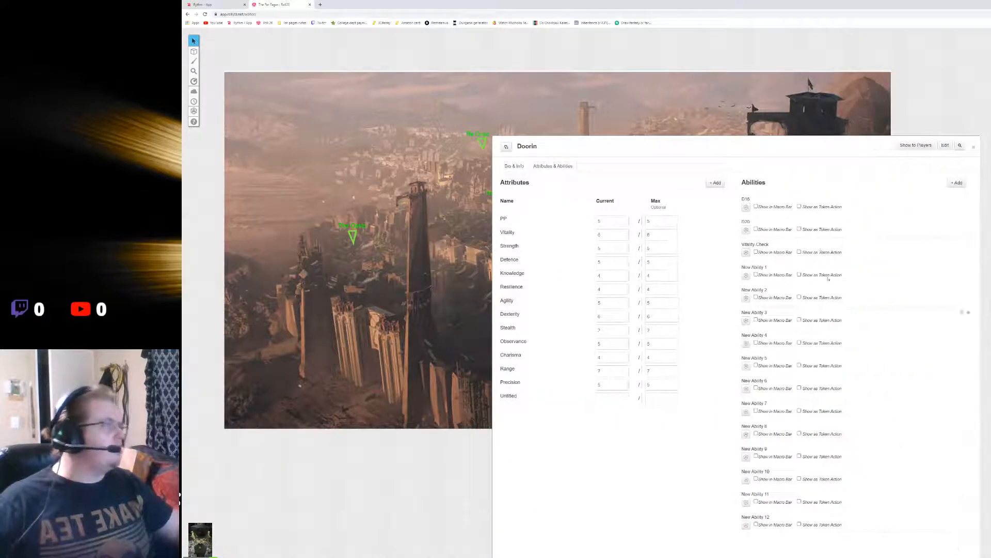
pyautogui.moveTo(770, 138); pyautogui.dragTo(681, 32)
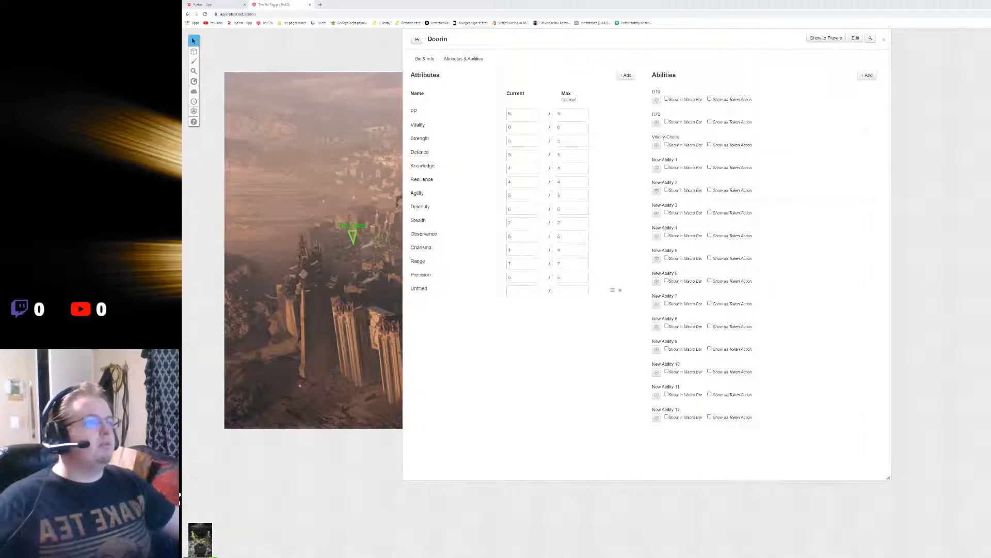
pyautogui.click(620, 290)
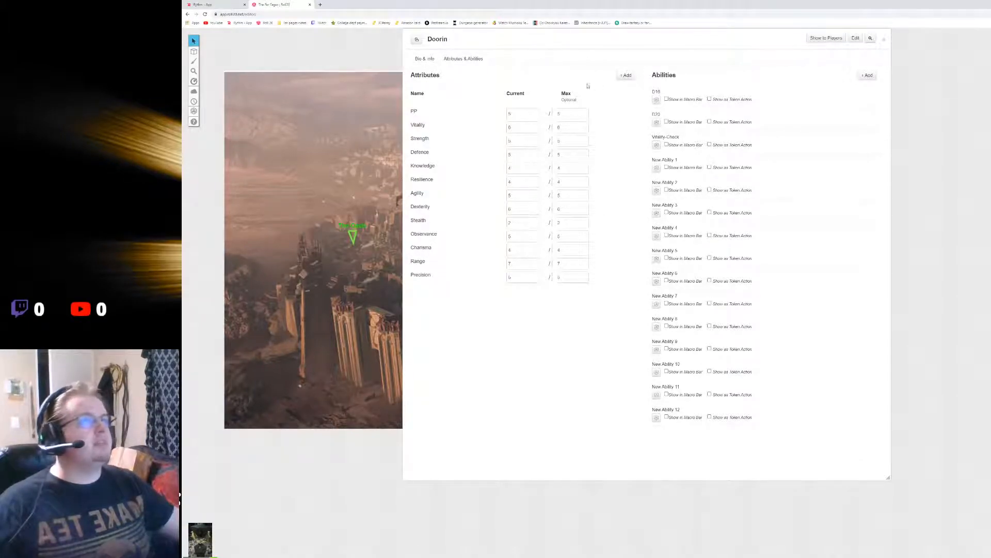
# Step: Check the character's bio page, and rename the PP attribute as Proficiency Points
pyautogui.click(423, 60)
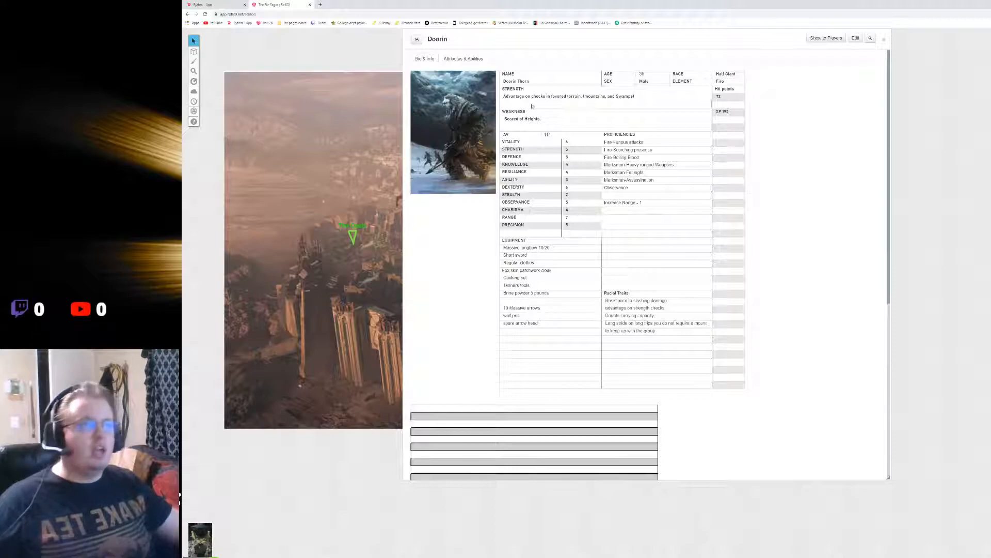
pyautogui.click(463, 59)
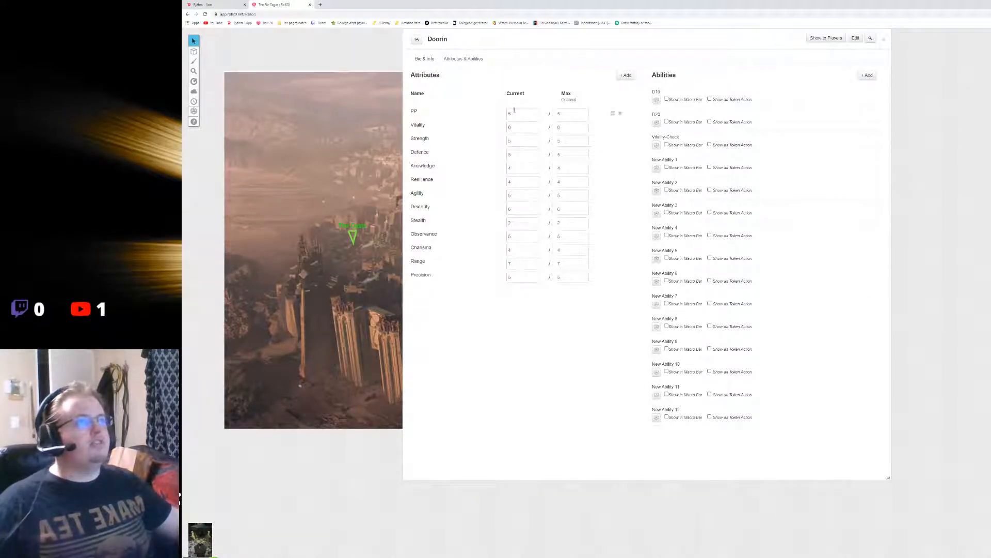
pyautogui.click(429, 113)
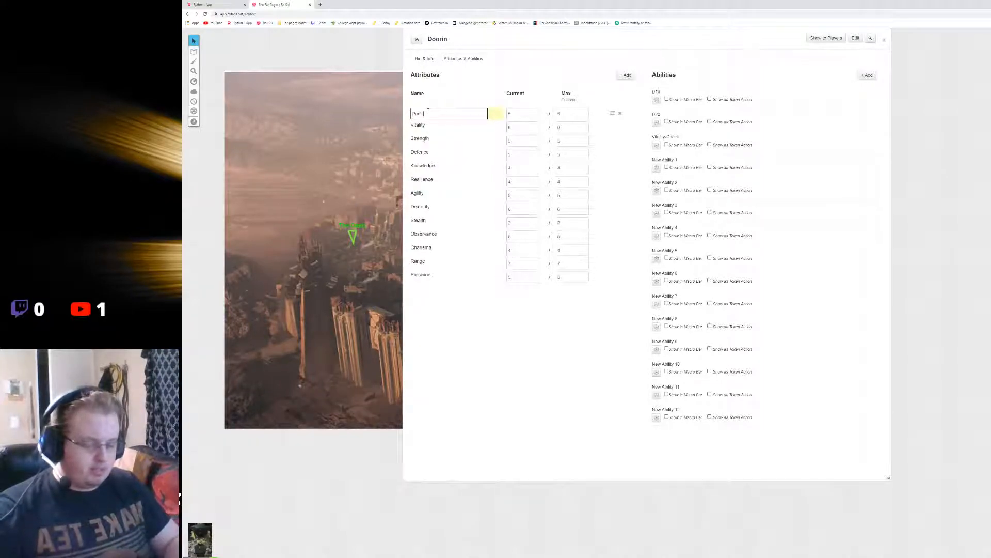
pyautogui.write('cy P')
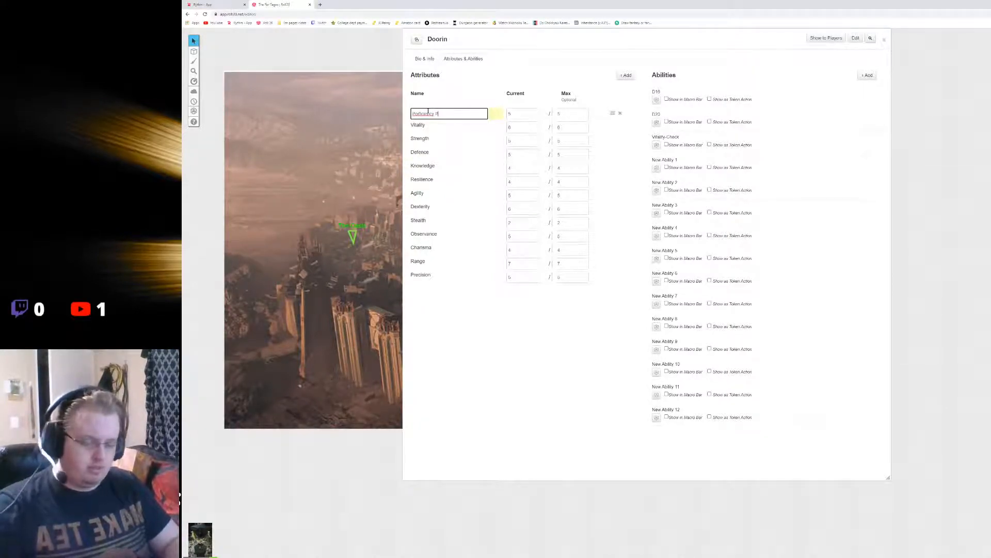
pyautogui.write('oints')
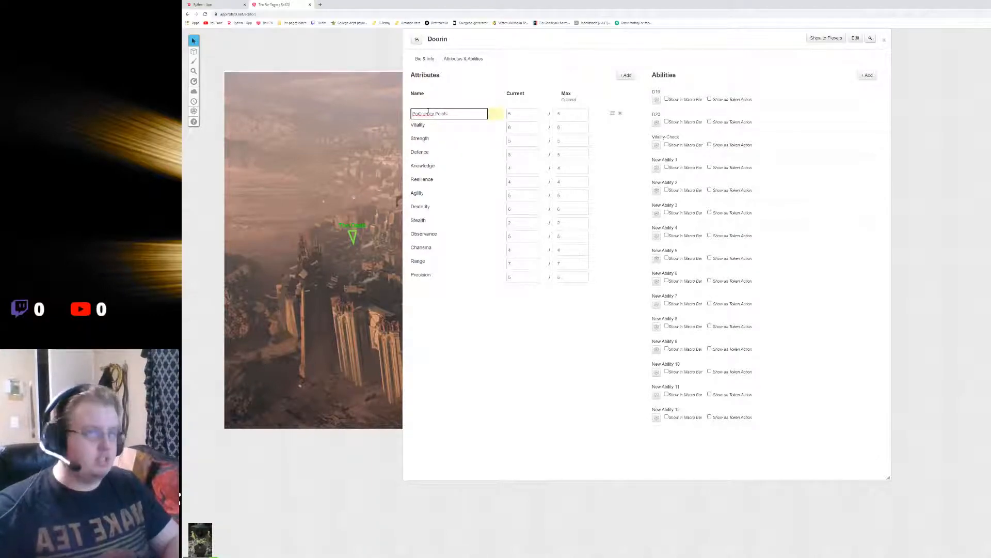
pyautogui.press('Return')
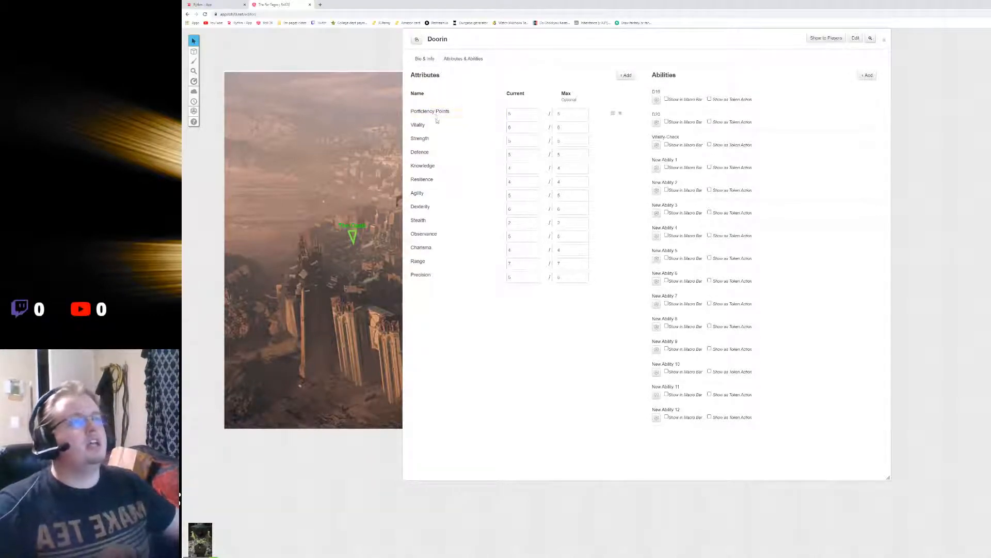
pyautogui.click(430, 111)
pyautogui.doubleClick(423, 114)
pyautogui.click(434, 113)
pyautogui.click(489, 86)
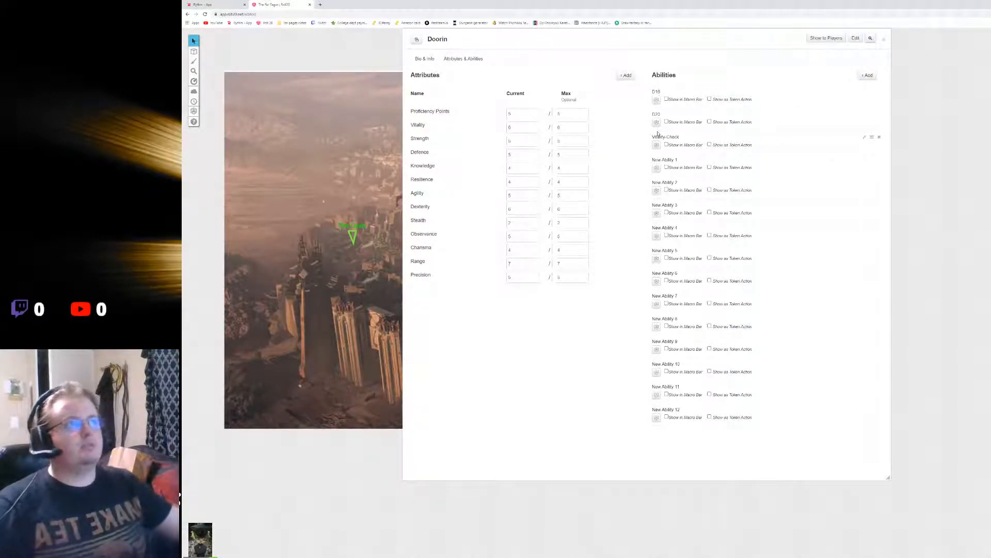
# Step: Open New Ability 1 for editing and rename it as Strength-Check
pyautogui.moveTo(565, 111); pyautogui.dragTo(508, 115)
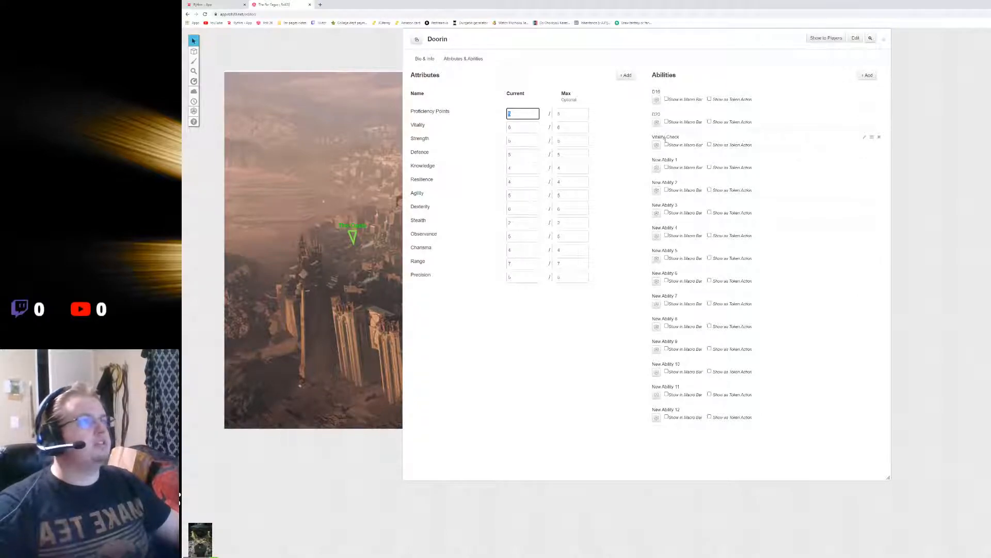
pyautogui.click(676, 160)
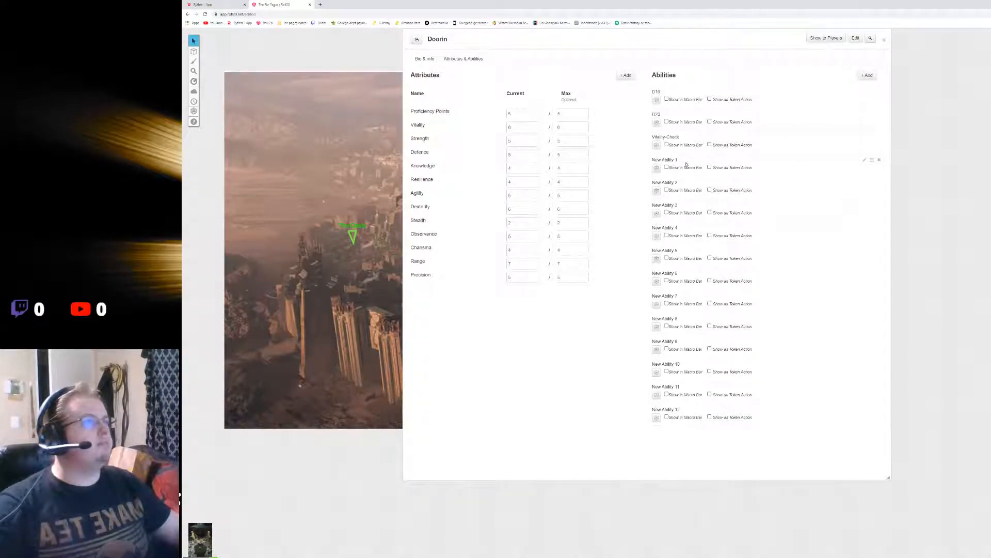
pyautogui.click(865, 160)
pyautogui.moveTo(687, 162); pyautogui.dragTo(651, 162)
pyautogui.press('BackSpace')
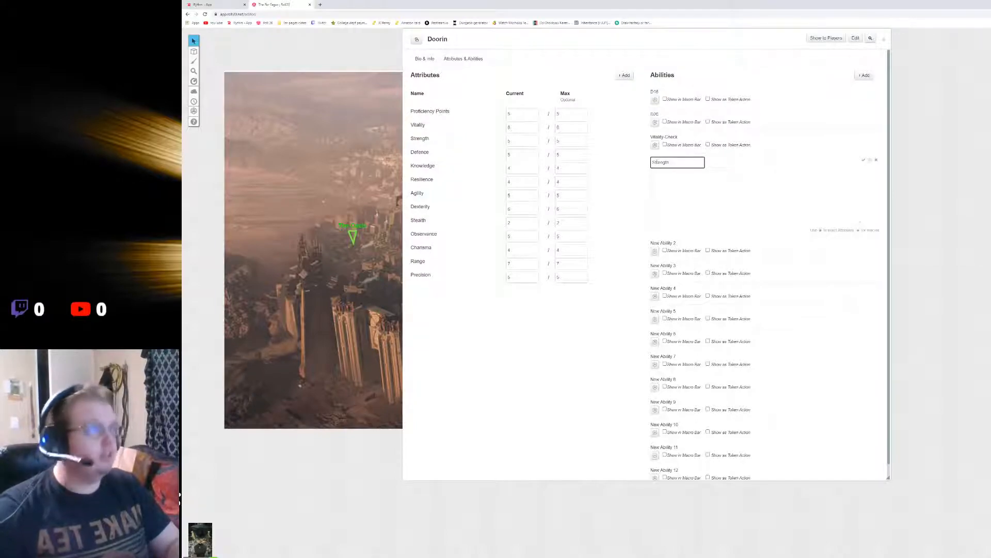
pyautogui.write('Chec')
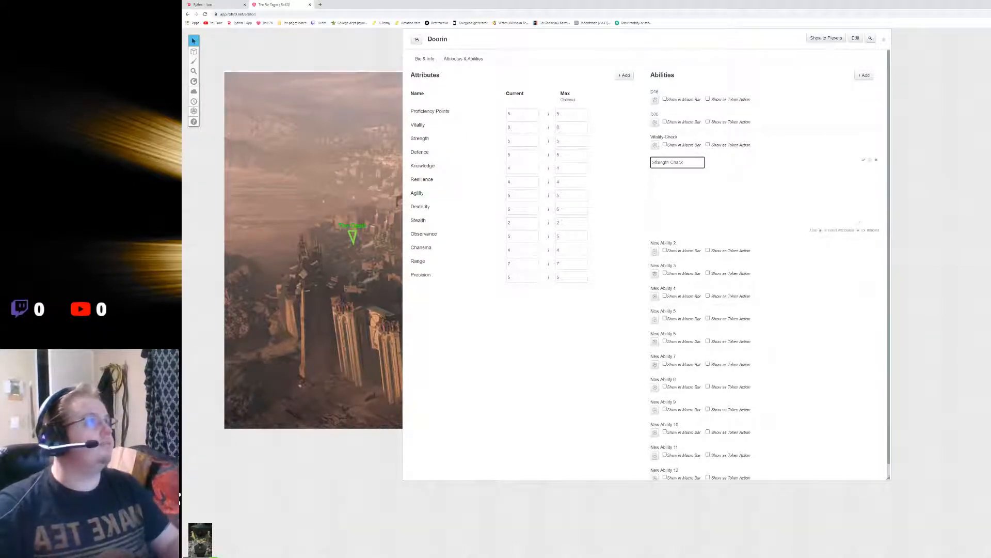
pyautogui.press('BackSpace')
pyautogui.write('e')
# Step: Enter the lines "Rolling a standard check" and "Rolling a Skilled check" in the Strength-Check ability's macro text
pyautogui.click(669, 176)
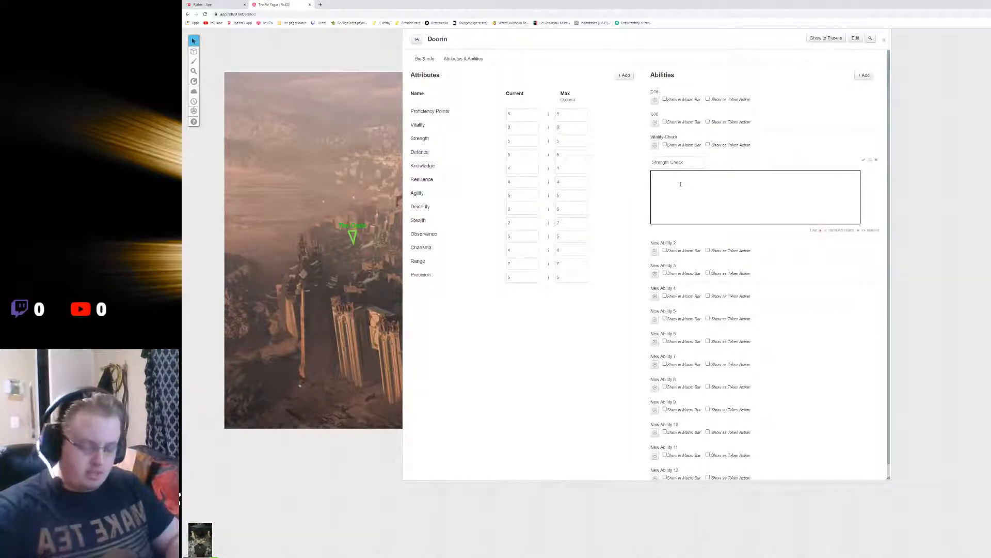
pyautogui.write('ling a')
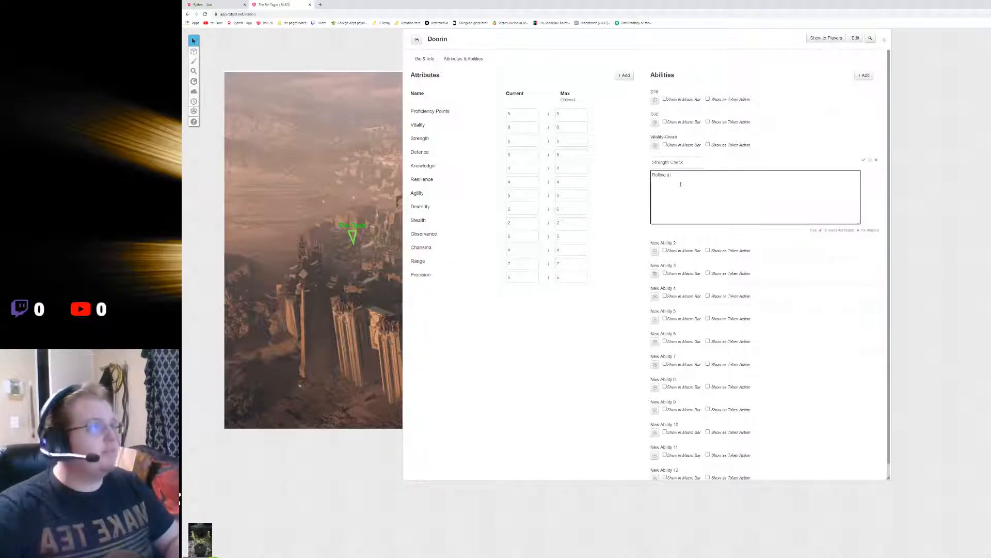
pyautogui.write(' standard check')
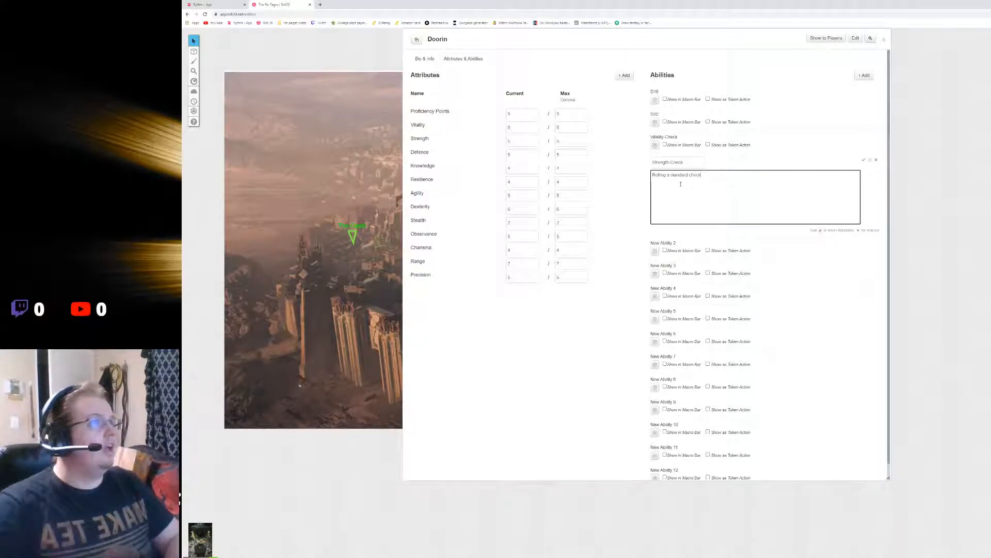
pyautogui.press('Return')
pyautogui.write('Rolling a')
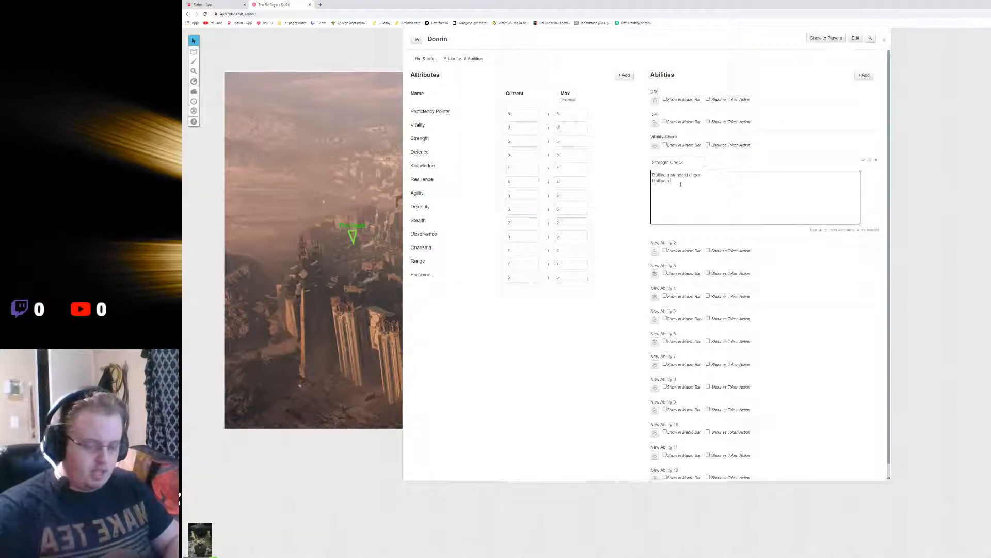
pyautogui.write(' Skilled chec')
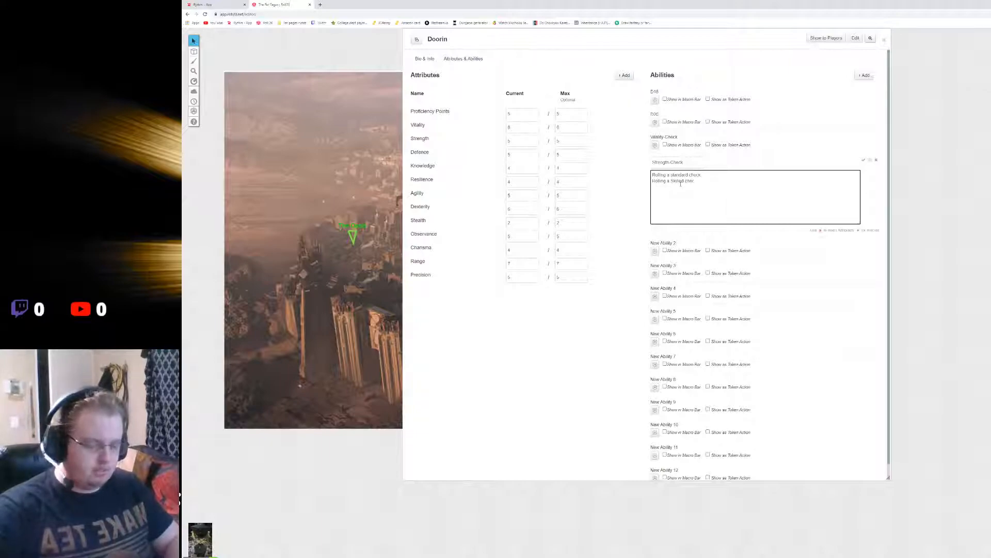
pyautogui.write('k')
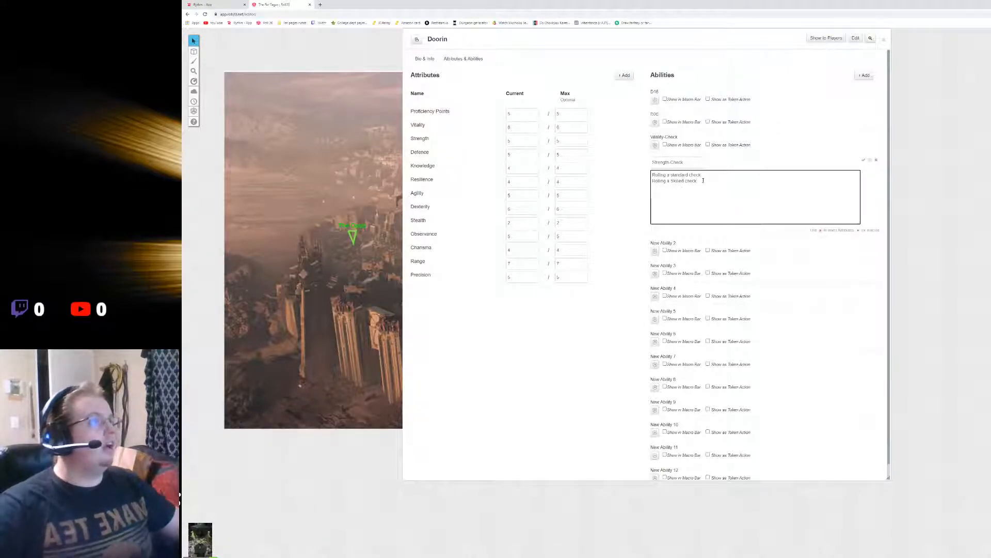
# Step: Start a roll command "/r 1d16+@" on a new line beneath "Rolling a standard check"
pyautogui.press('Return')
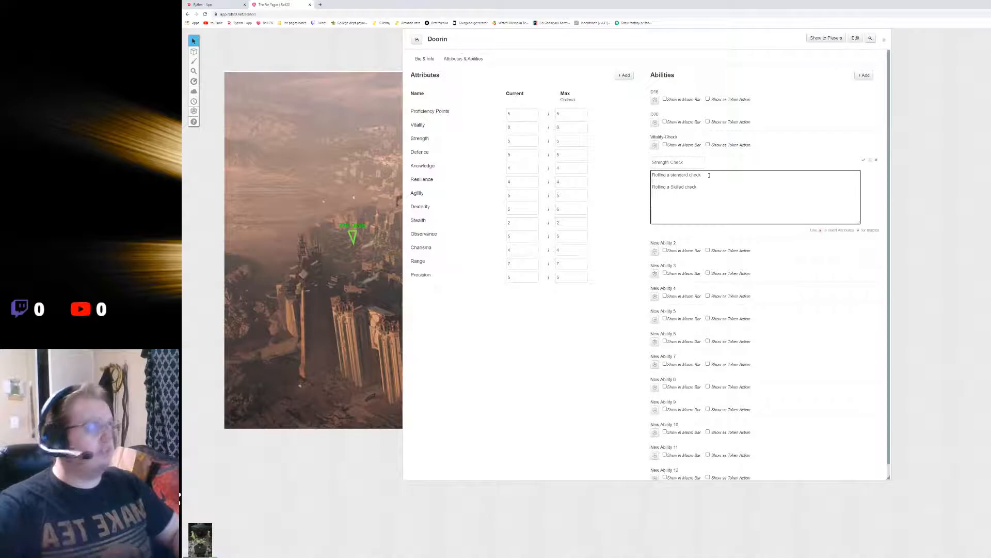
pyautogui.write('/')
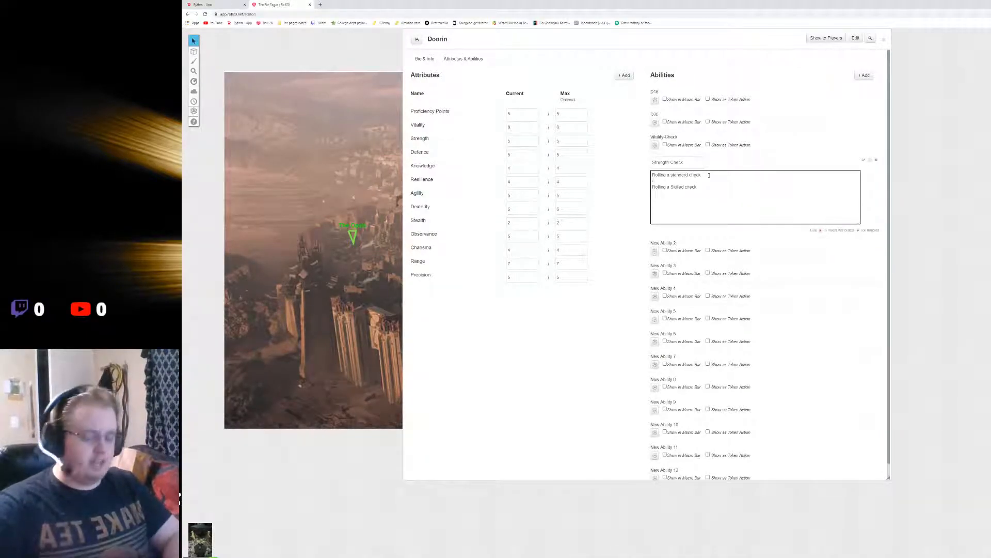
pyautogui.write('r 1')
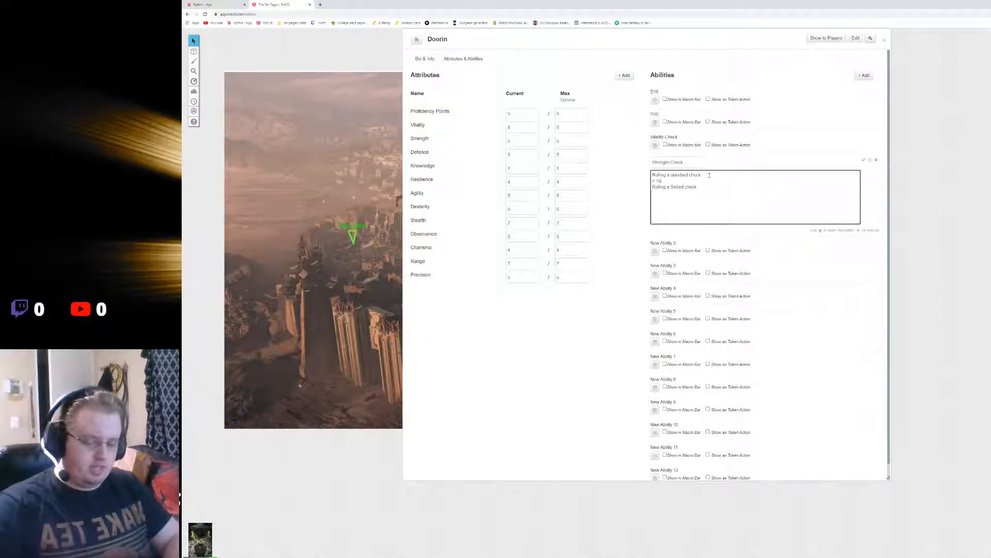
pyautogui.write('d16')
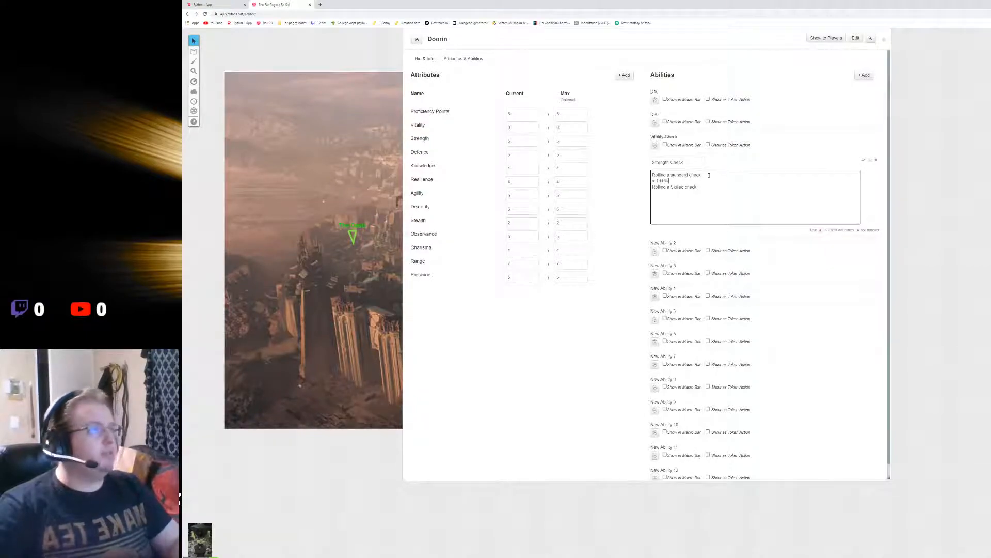
pyautogui.write('+')
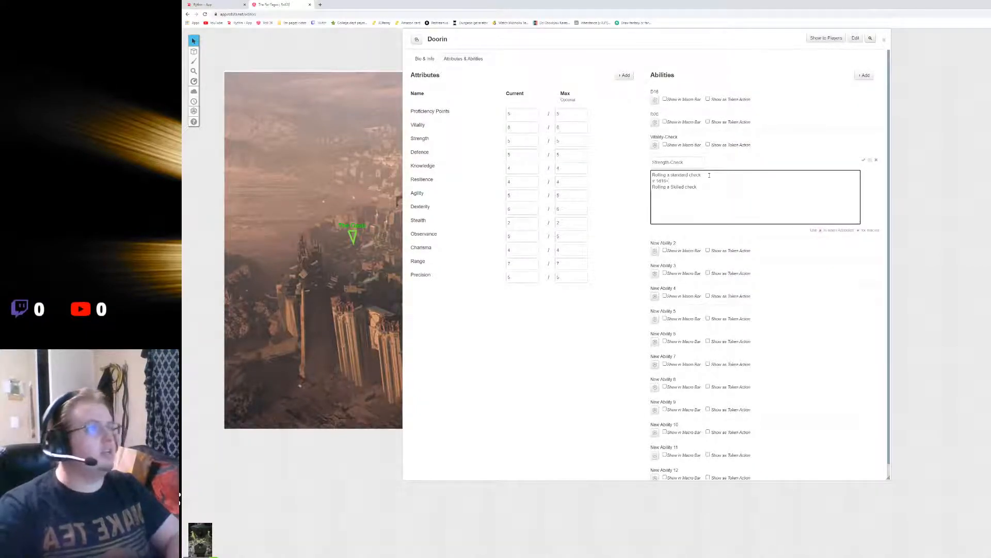
pyautogui.write('@')
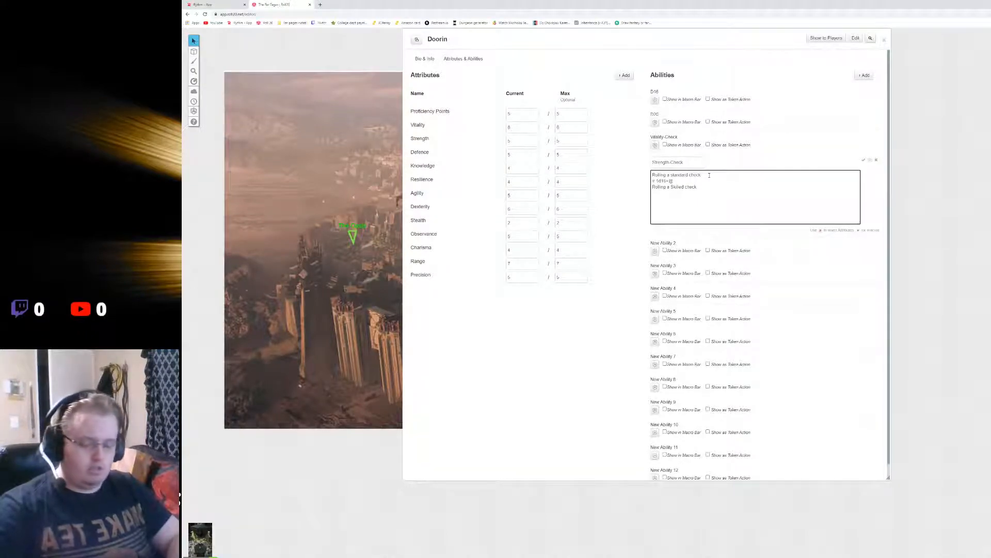
pyautogui.write('{s')
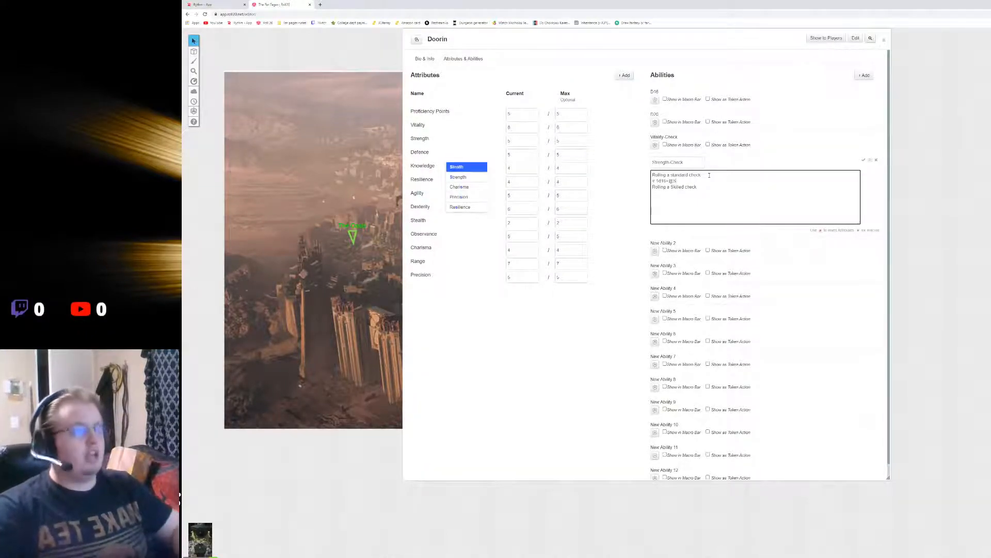
pyautogui.press('Return')
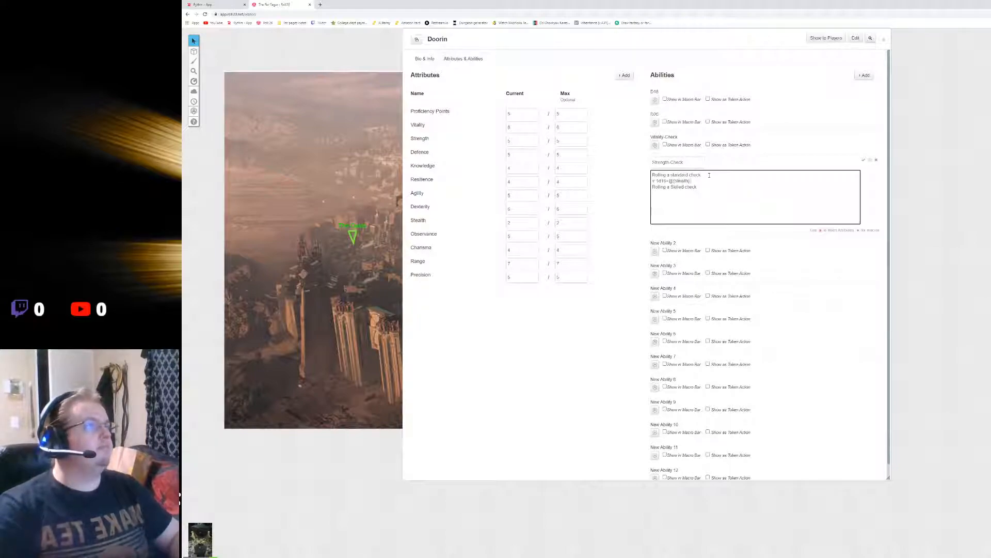
pyautogui.press('BackSpace')
pyautogui.press('BackSpace')
pyautogui.press('BackSpace')
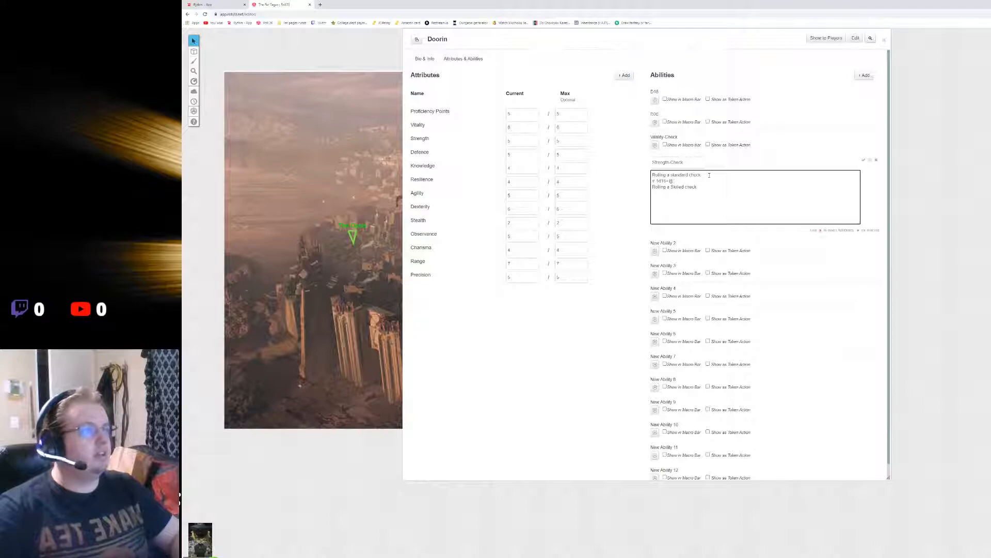
# Step: Complete the standard check's roll command with the {Strength} attribute reference
pyautogui.write('{s')
pyautogui.press('Down')
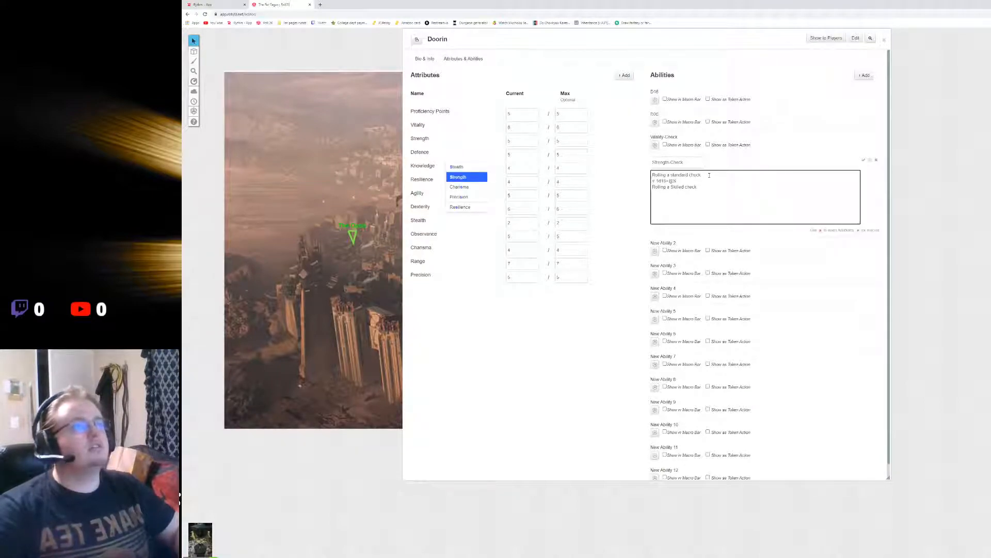
pyautogui.press('Return')
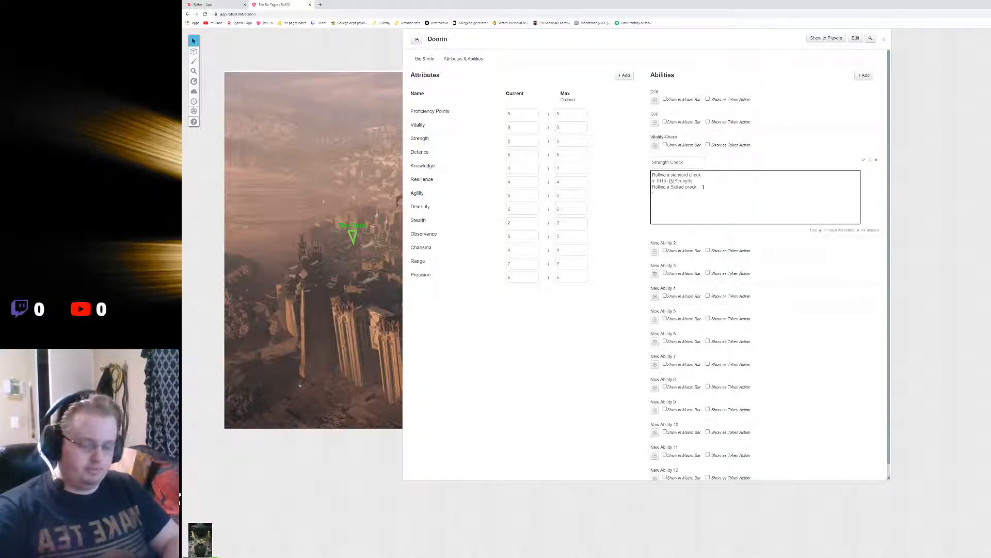
# Step: Add the roll command "/r 1d20+@{Strength}" beneath "Rolling a Skilled check"
pyautogui.write('1d20')
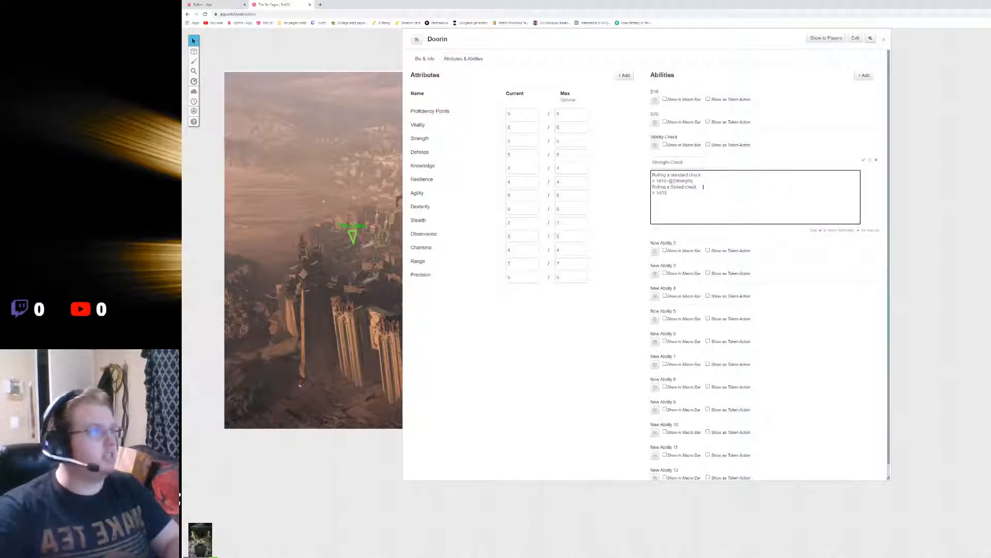
pyautogui.write('+')
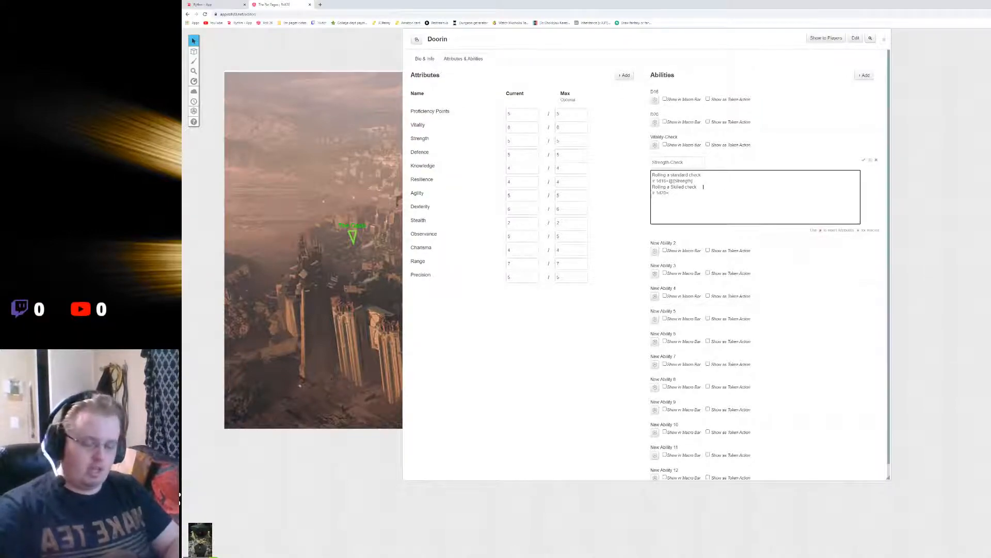
pyautogui.write('@')
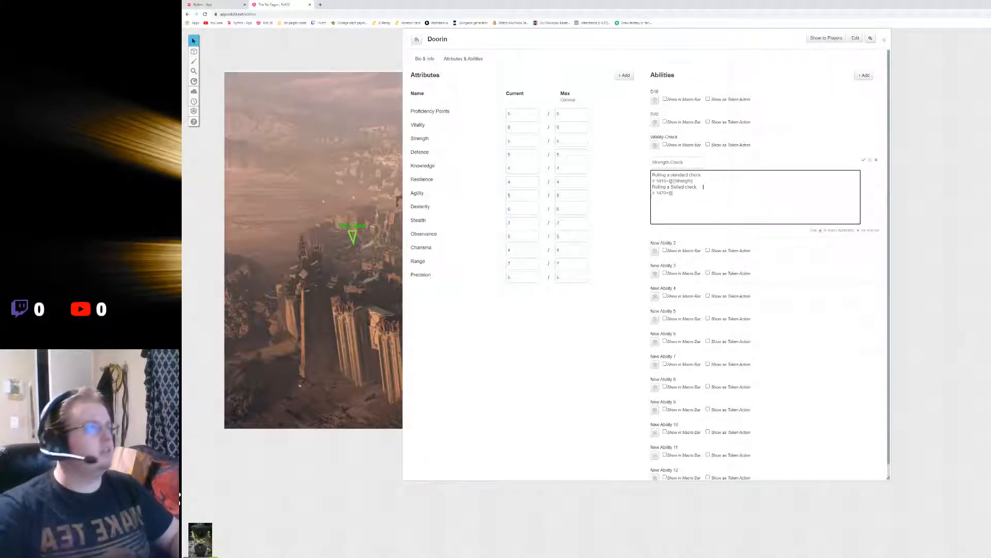
pyautogui.write('S')
pyautogui.press('Down')
pyautogui.press('Return')
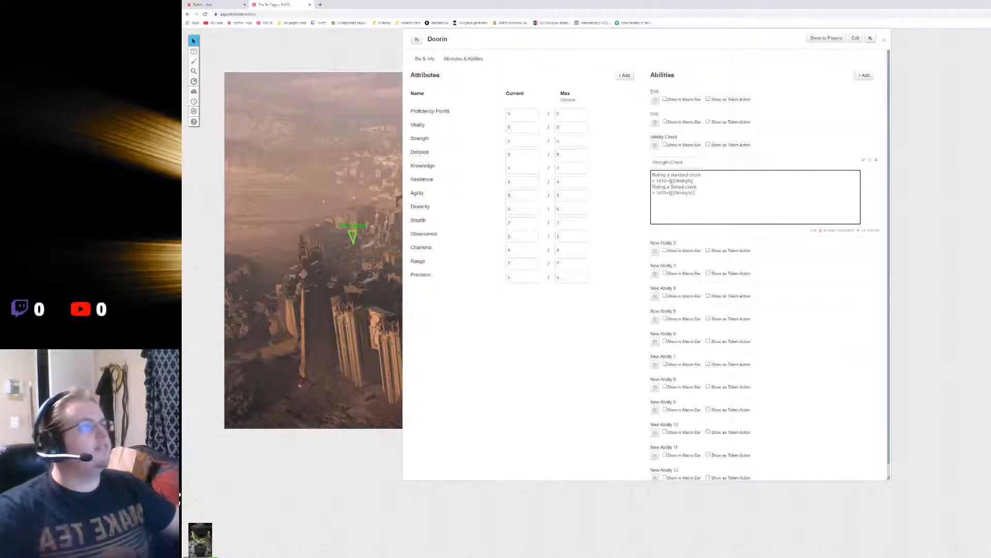
# Step: Add the line "Rolling a Disadvantage Strength check" above the standard check in the Strength-Check macro text
pyautogui.press('Return')
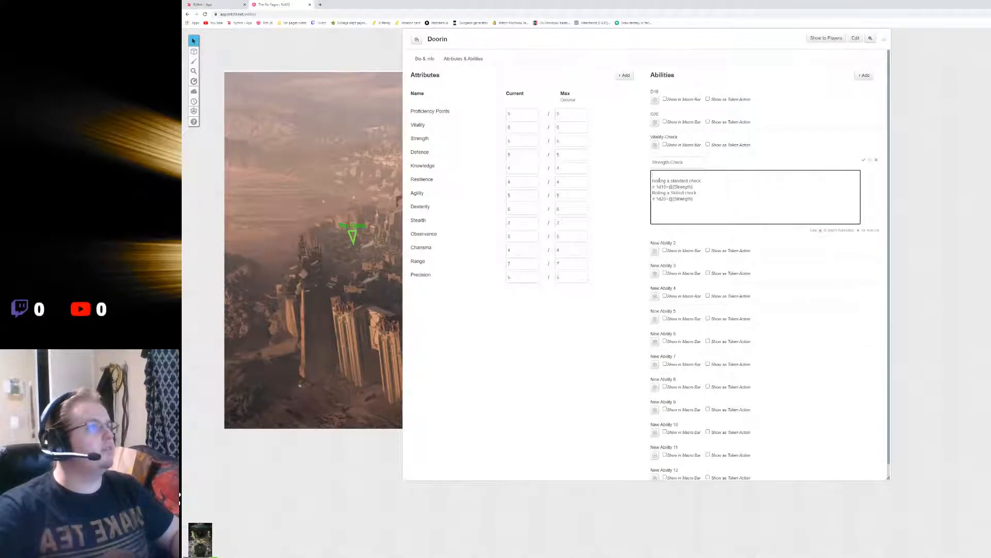
pyautogui.write('Roll')
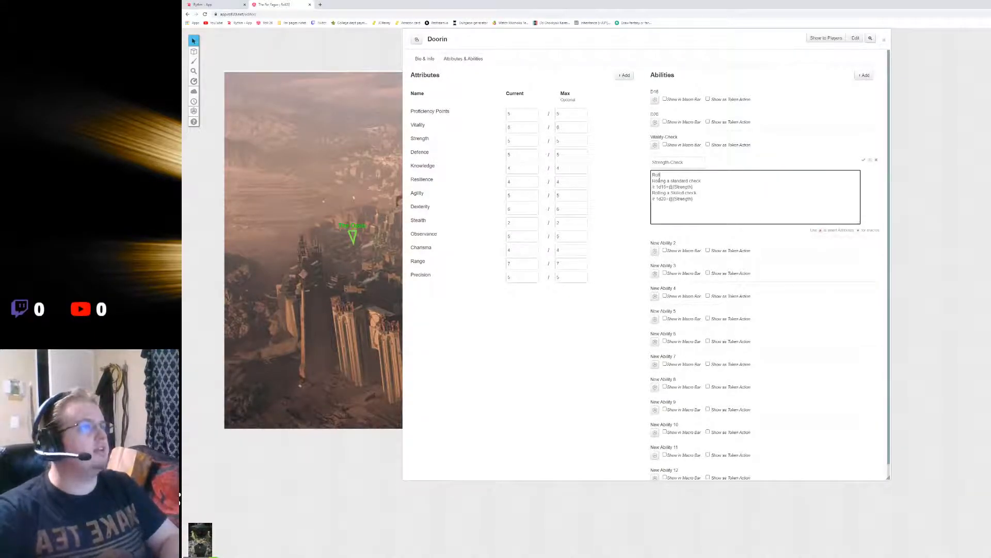
pyautogui.write('ing a ')
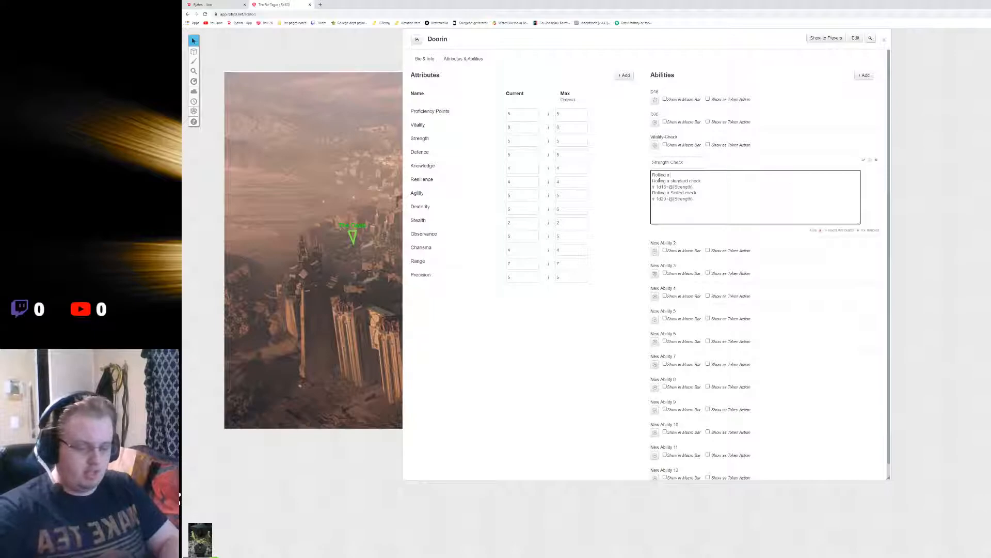
pyautogui.write('D16advantage')
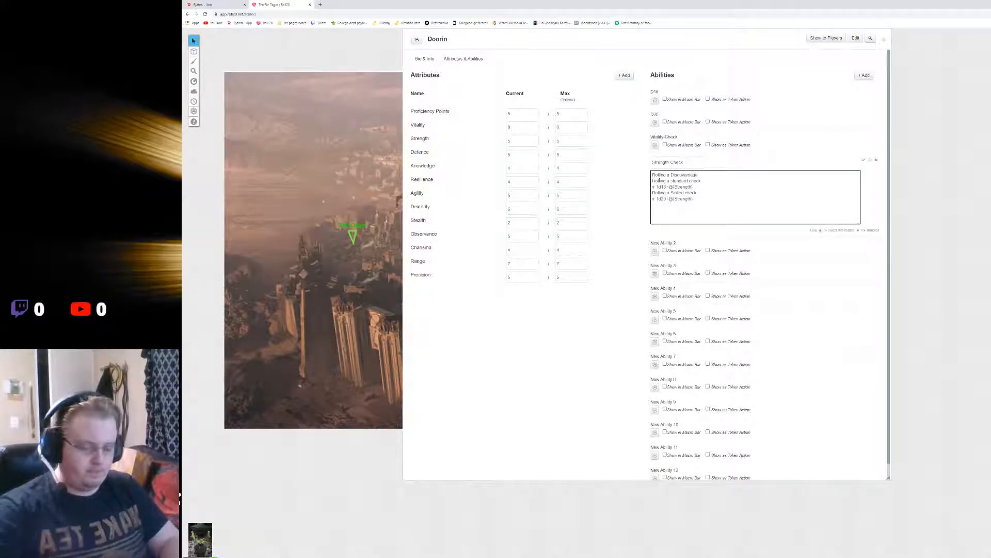
pyautogui.write(' Streng')
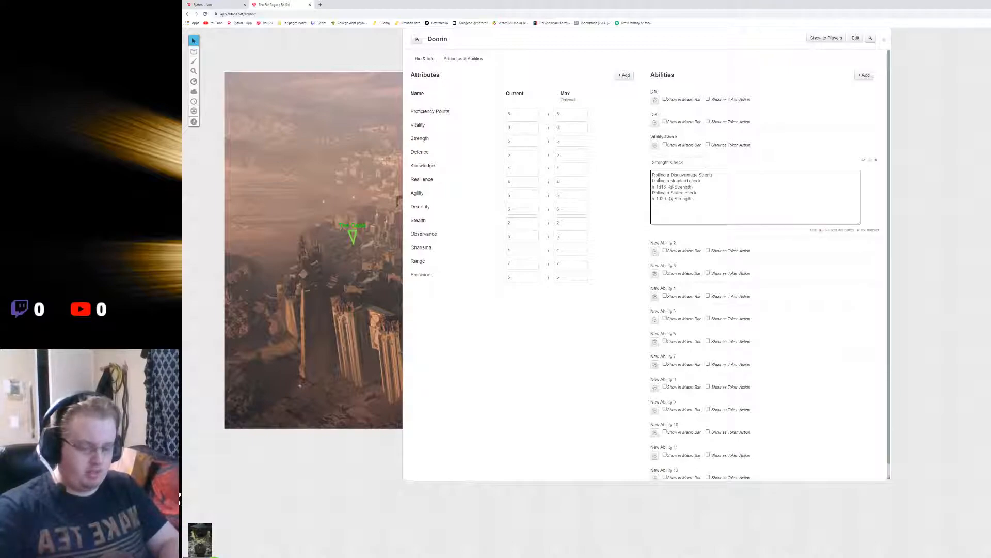
pyautogui.write('th check')
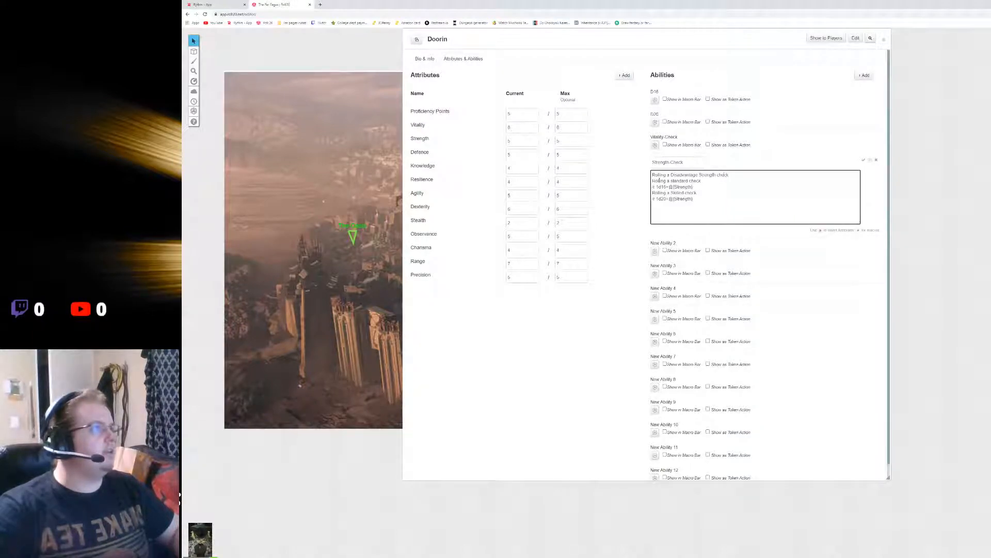
# Step: Add the roll command "/r 1d12+@{Strength}" beneath the Disadvantage Strength check line
pyautogui.press('Return')
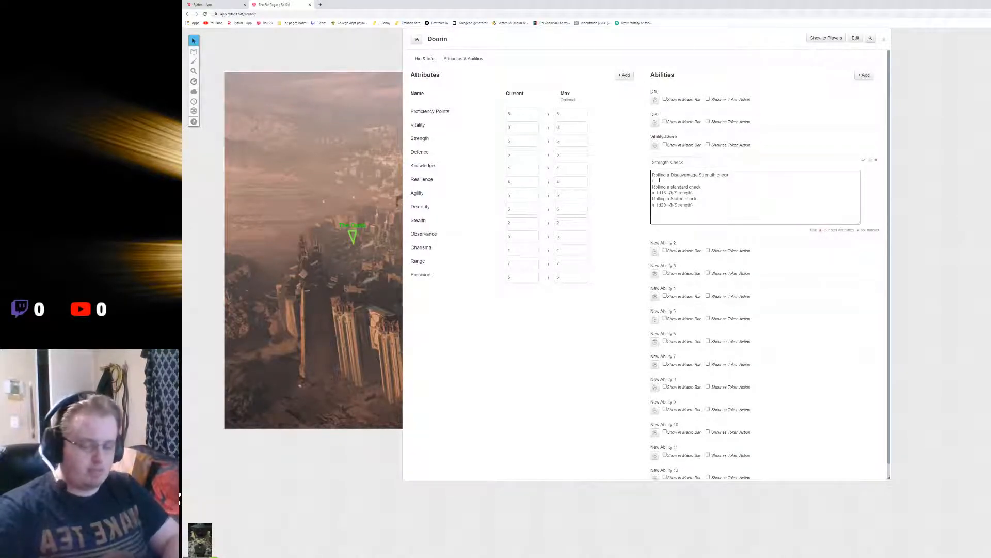
pyautogui.write('1d12')
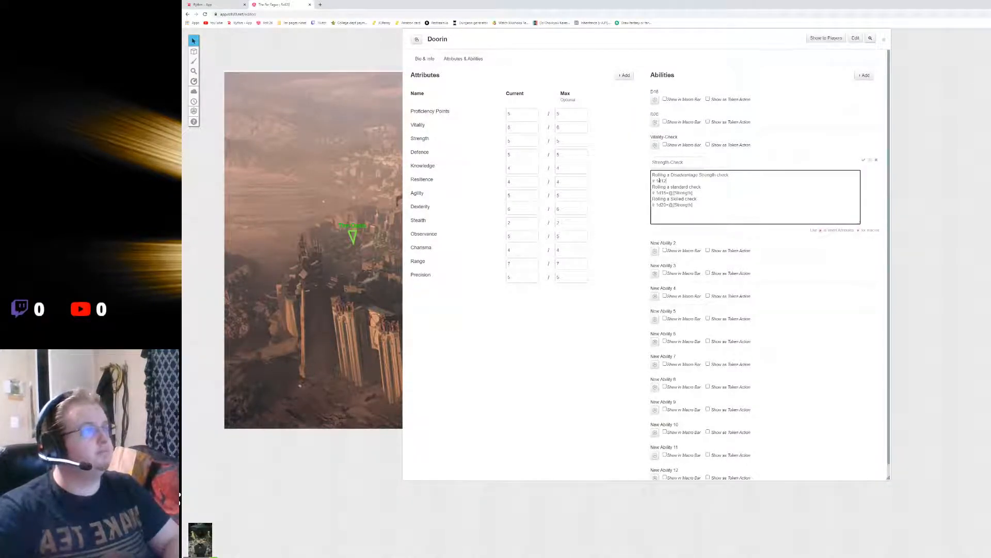
pyautogui.write('+@')
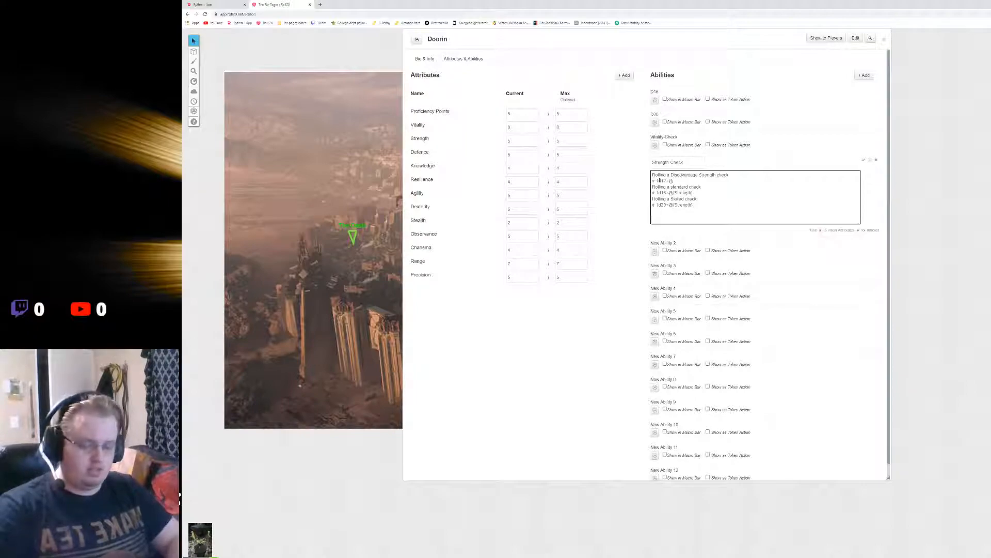
pyautogui.write('{Strength} Rolling')
pyautogui.press('Return')
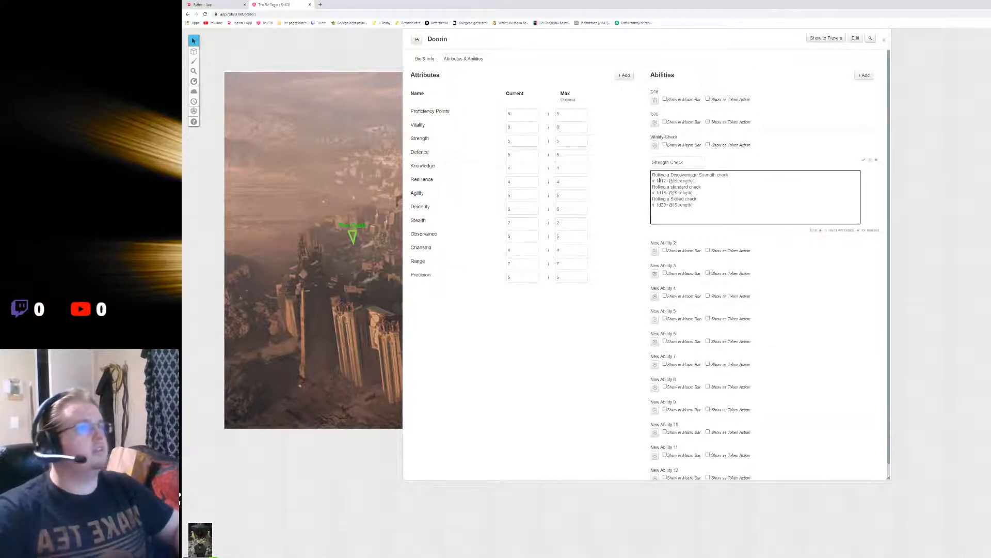
# Step: Save the Strength-Check ability and run it to test its rolls
pyautogui.click(636, 192)
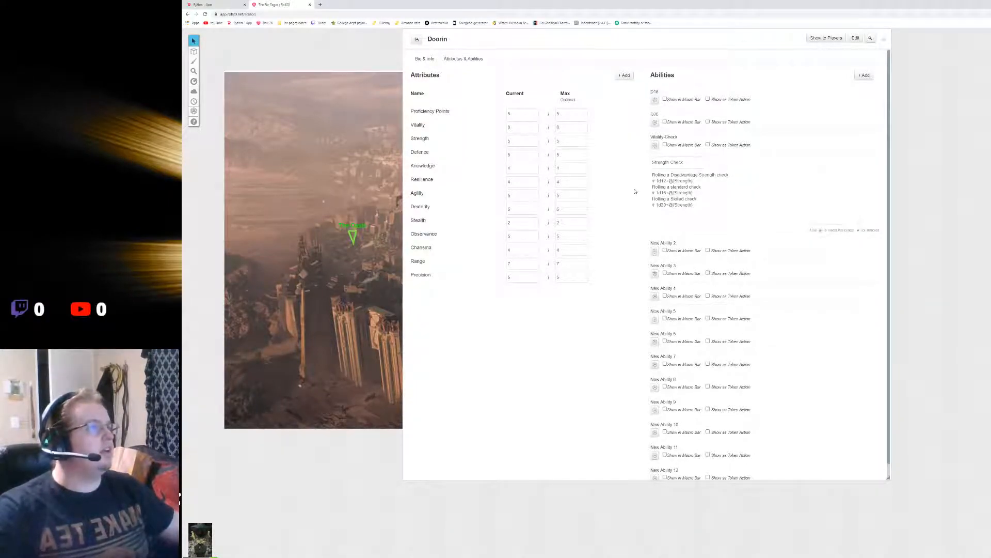
pyautogui.click(863, 162)
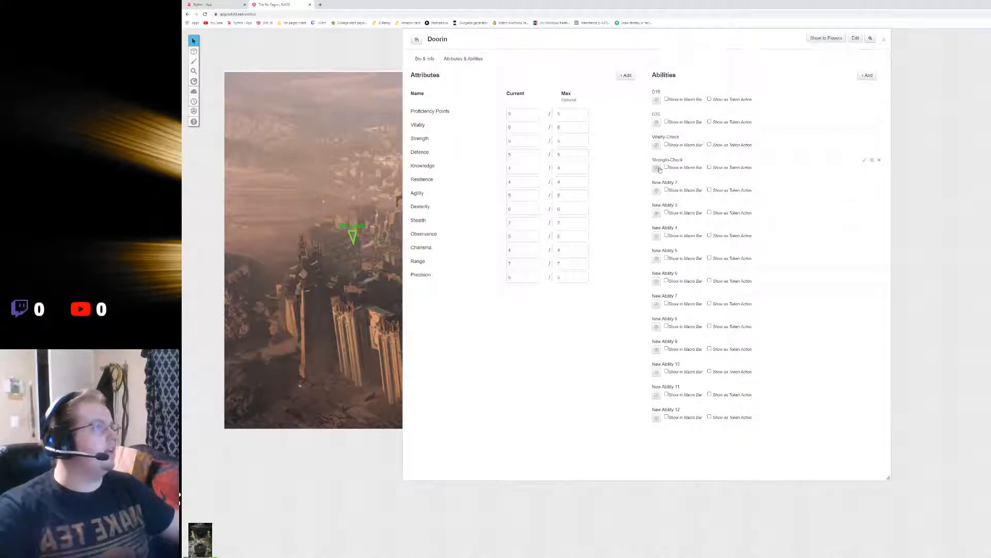
pyautogui.click(657, 169)
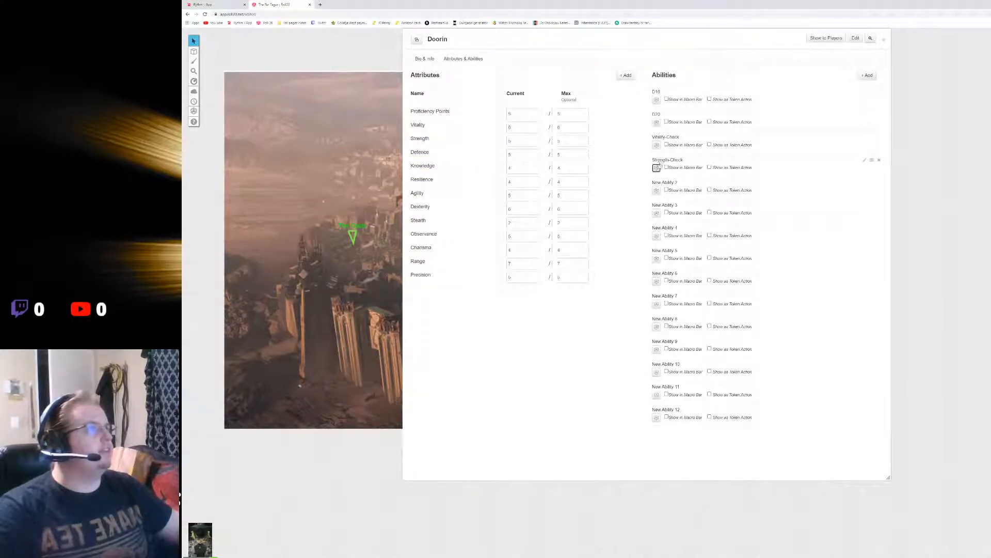
# Step: Reword the first line of the Strength-Check macro to "Rolling a Weak check" and save the ability
pyautogui.click(864, 162)
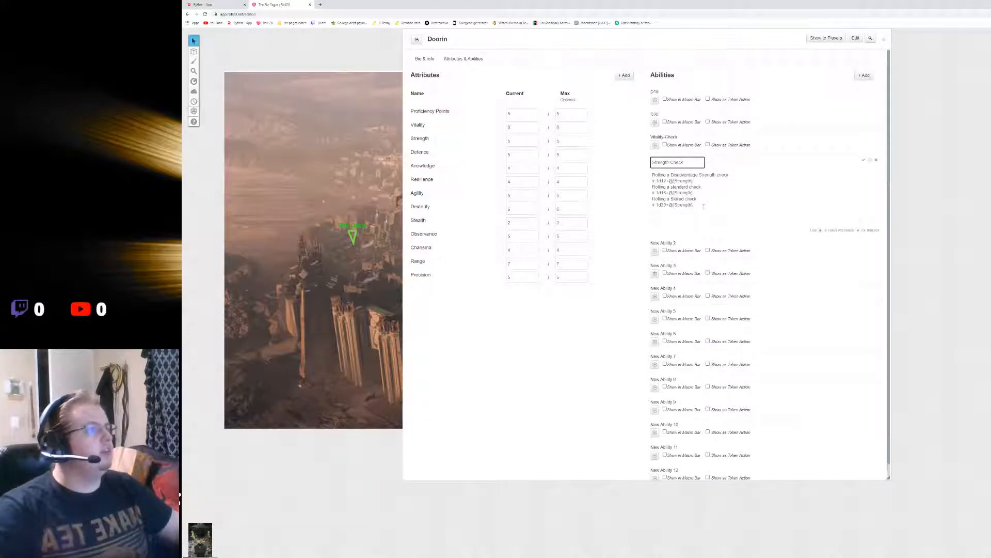
pyautogui.doubleClick(714, 175)
pyautogui.press('BackSpace')
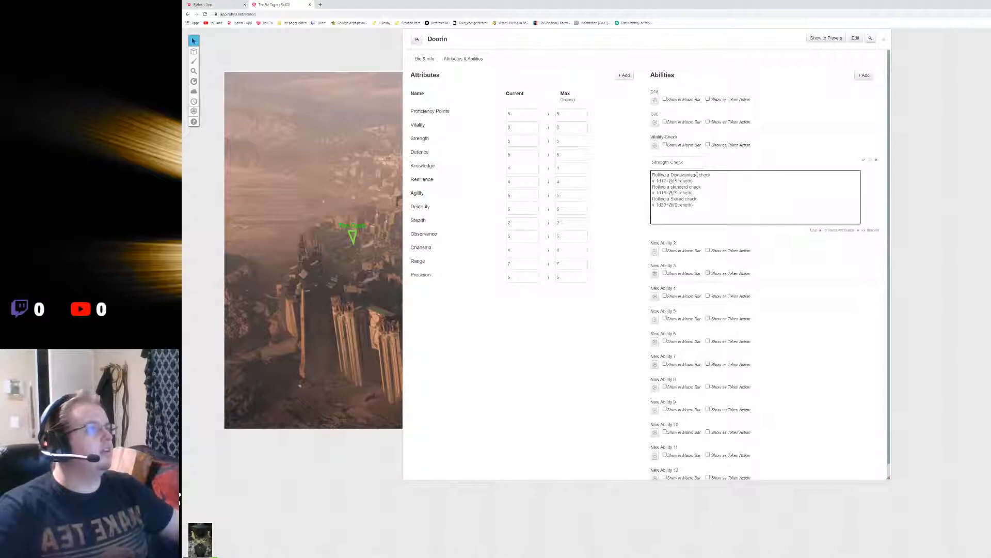
pyautogui.moveTo(698, 175); pyautogui.dragTo(672, 175)
pyautogui.write('Weak')
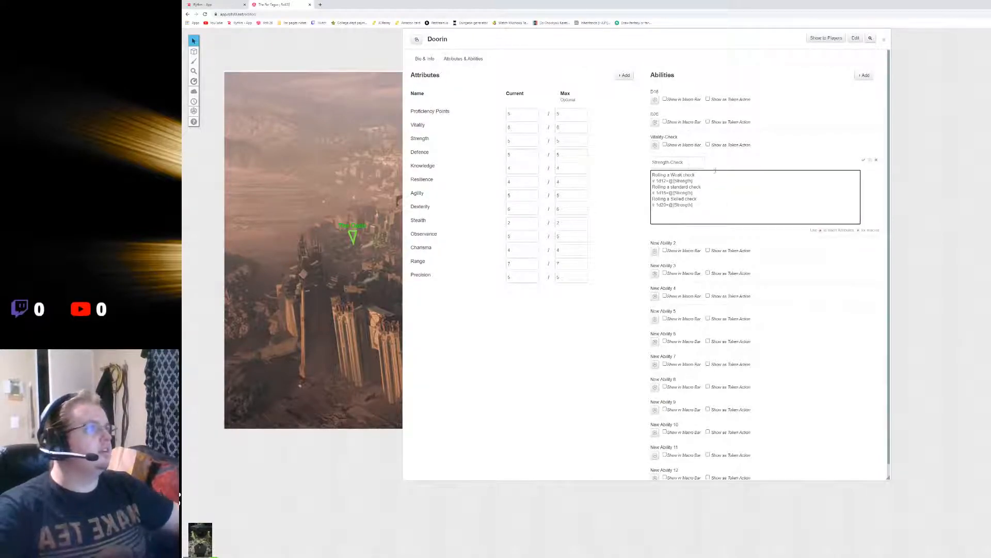
pyautogui.click(728, 164)
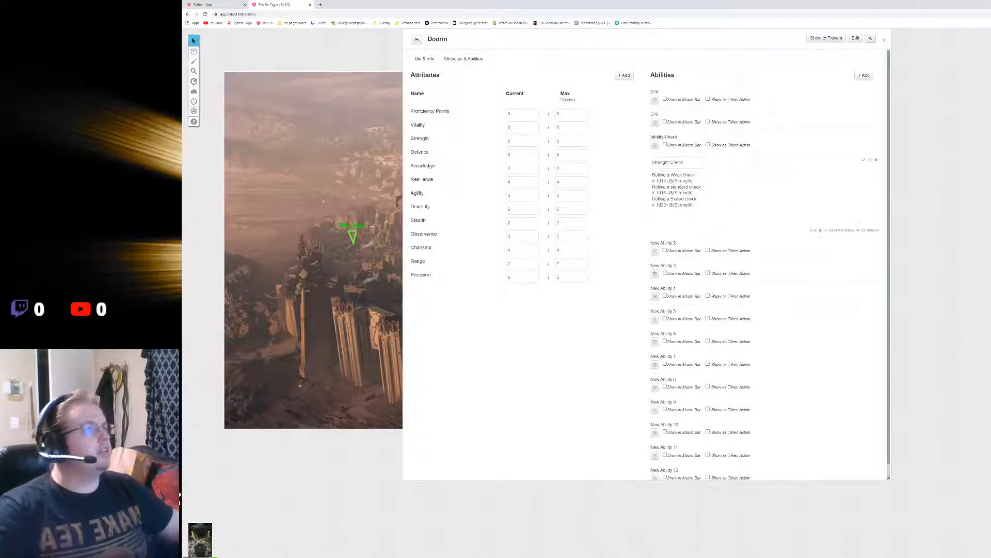
pyautogui.click(863, 160)
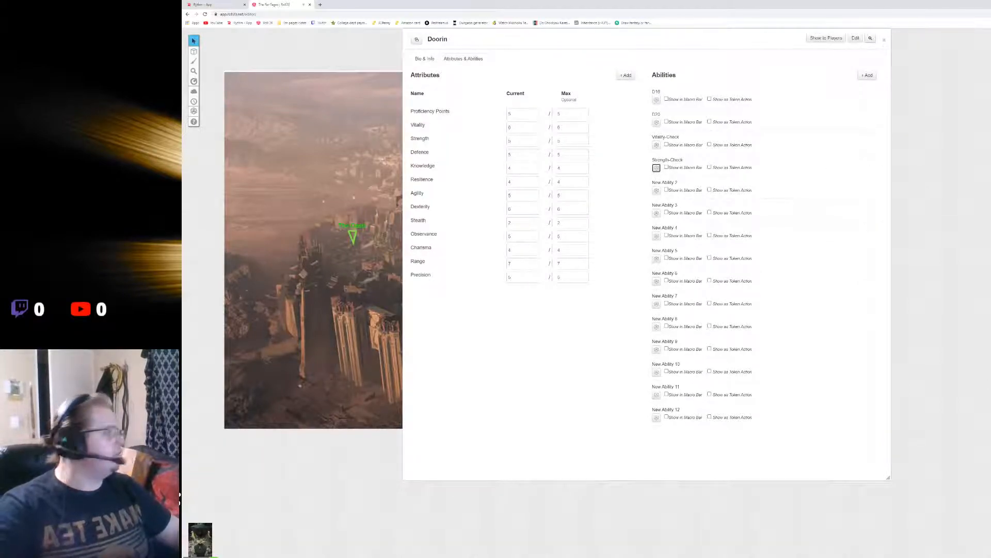
# Step: Copy the entire macro text of the Strength-Check ability, leaving the ability as it is
pyautogui.moveTo(516, 5); pyautogui.dragTo(280, 5)
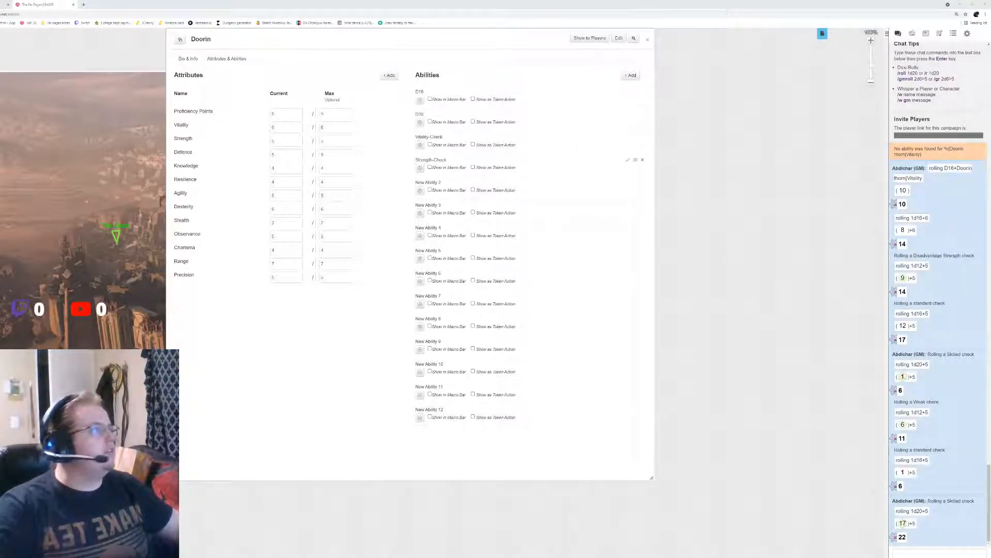
pyautogui.click(628, 159)
pyautogui.moveTo(422, 175); pyautogui.dragTo(376, 166)
pyautogui.hotkey('ctrl', 'c')
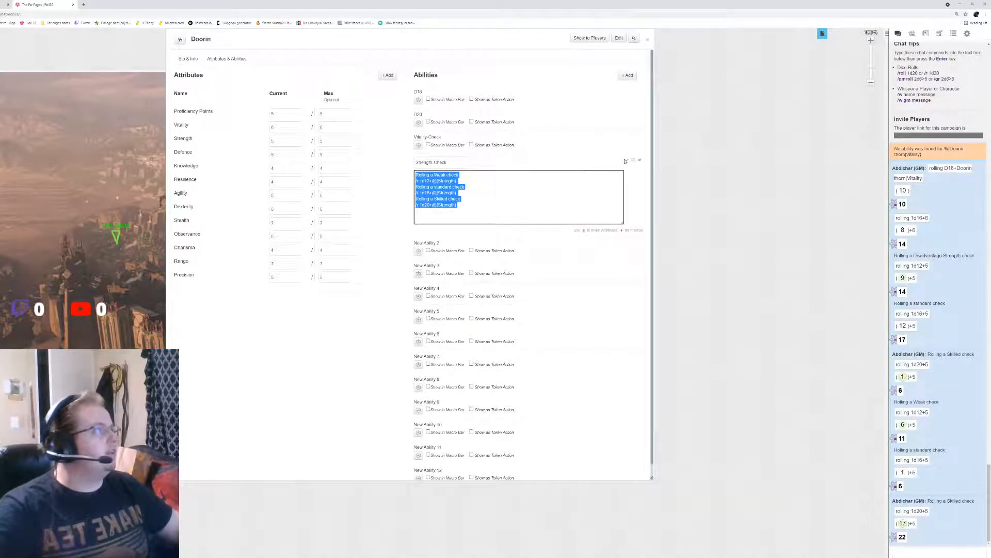
pyautogui.click(626, 161)
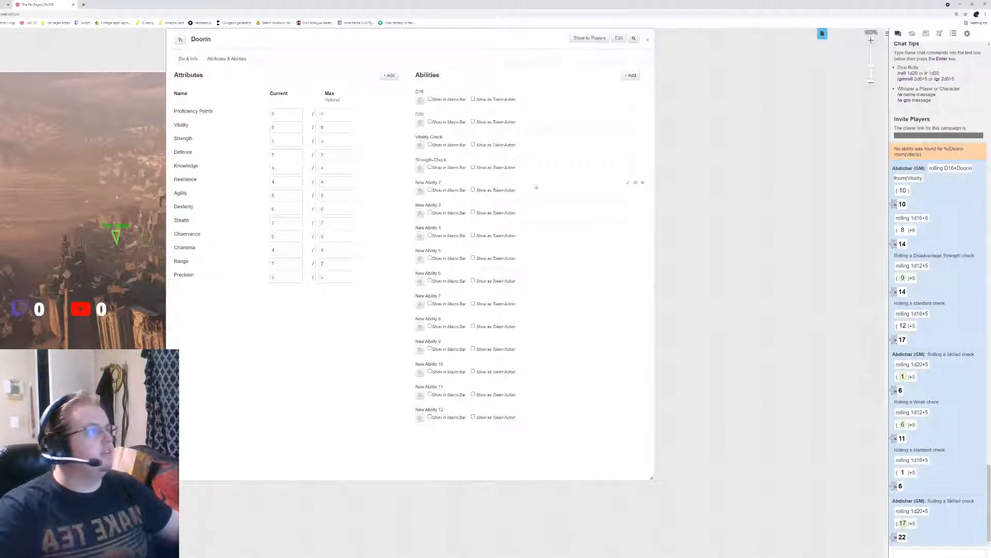
# Step: Delete the New Ability 2 entry and add another blank ability to the list
pyautogui.click(642, 183)
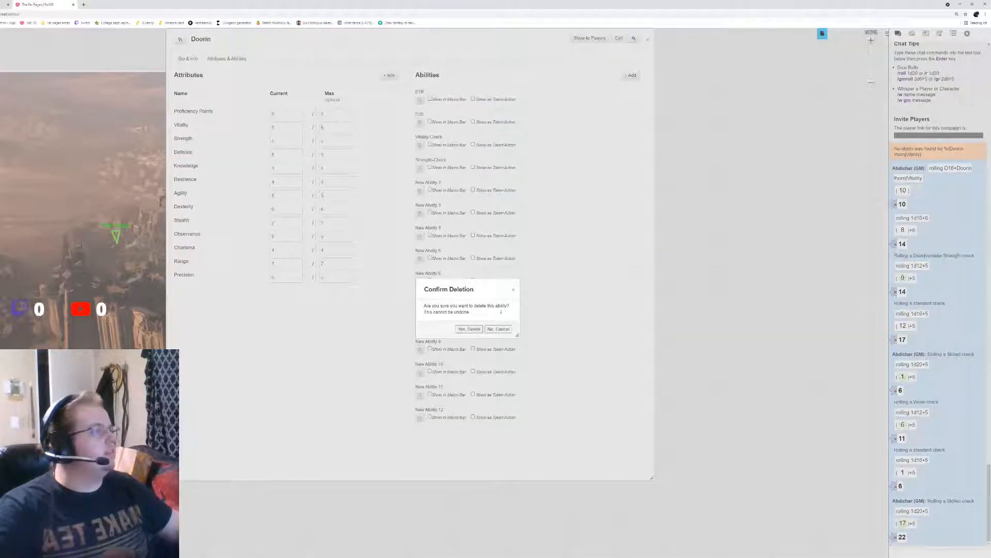
pyautogui.click(469, 329)
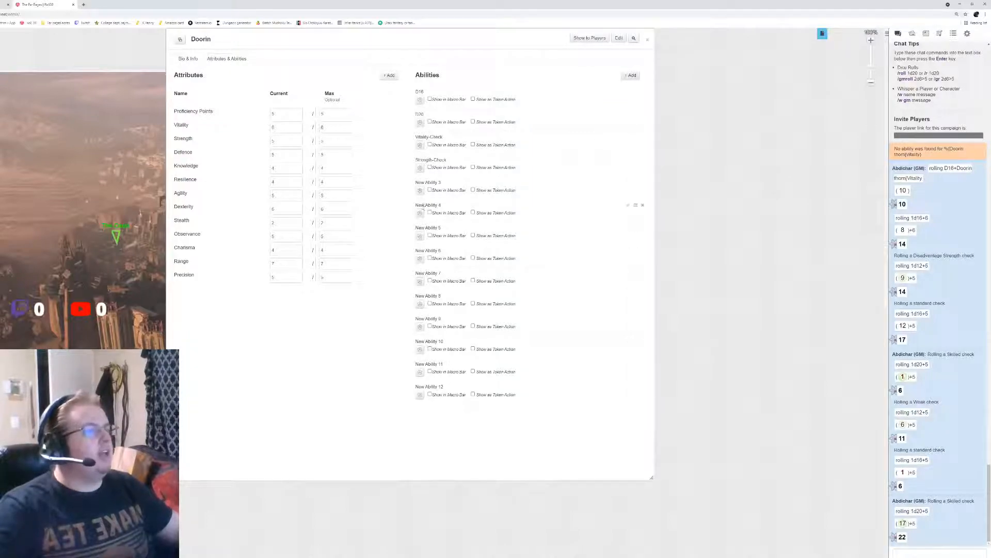
pyautogui.click(630, 75)
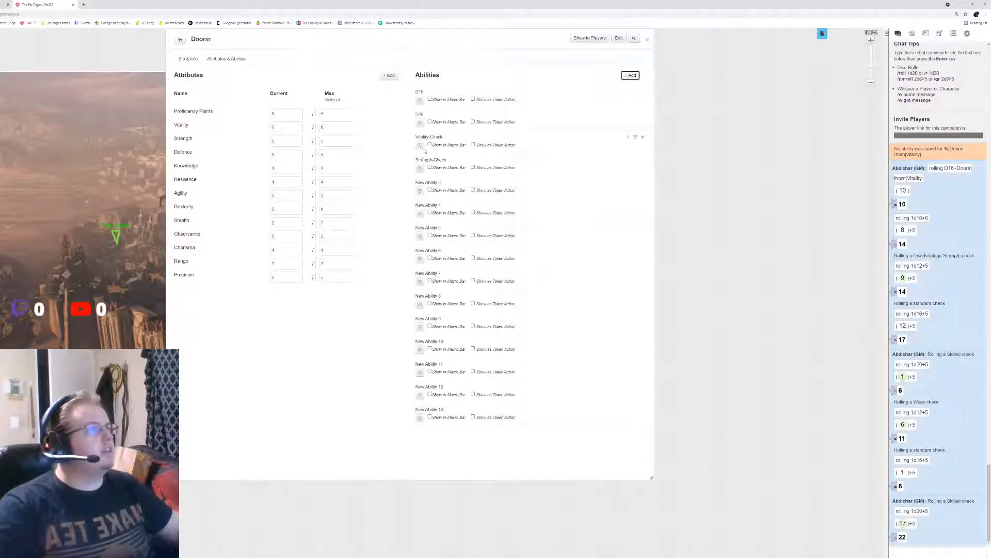
# Step: Replace the Vitality-Check ability's macro text with the copied Strength-Check macro
pyautogui.click(627, 137)
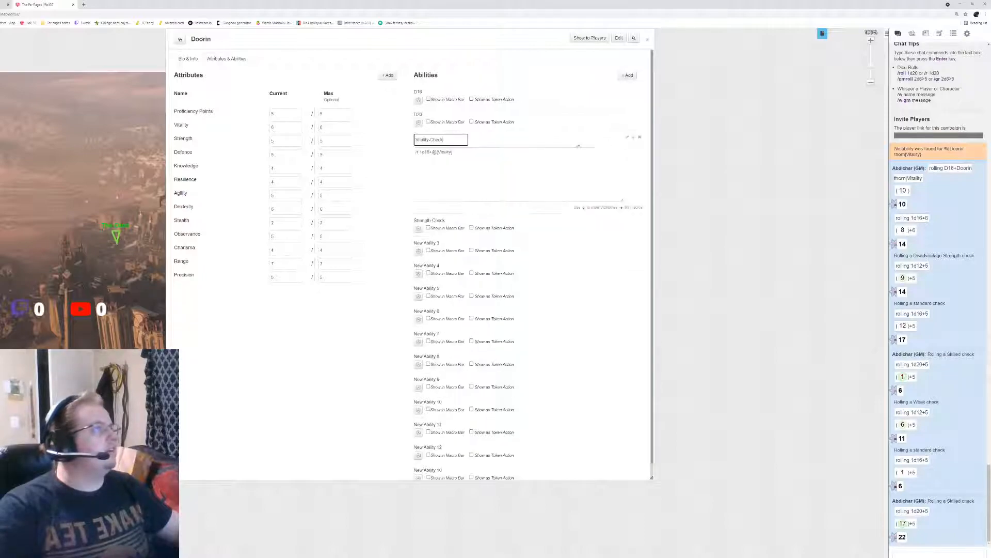
pyautogui.moveTo(455, 152); pyautogui.dragTo(408, 150)
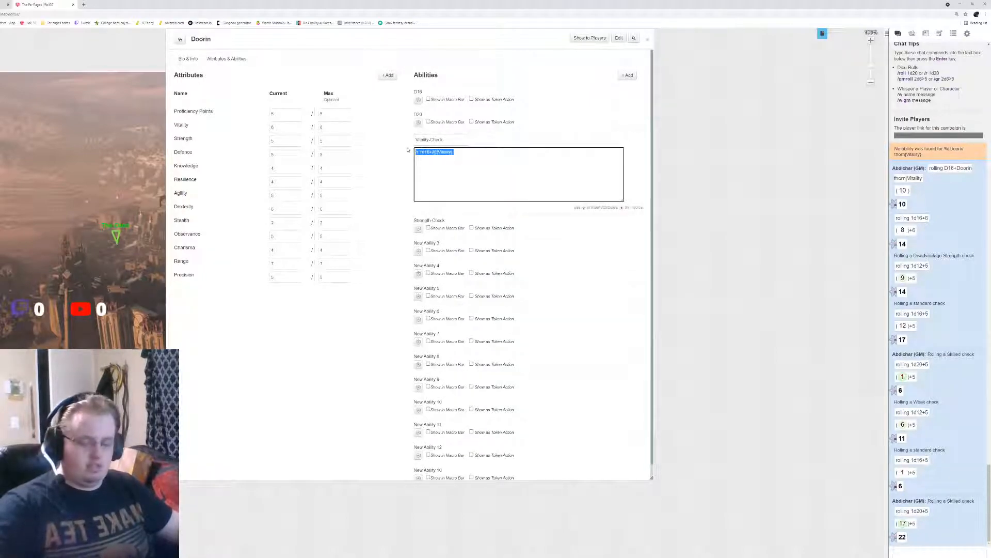
pyautogui.hotkey('ctrl', 'v')
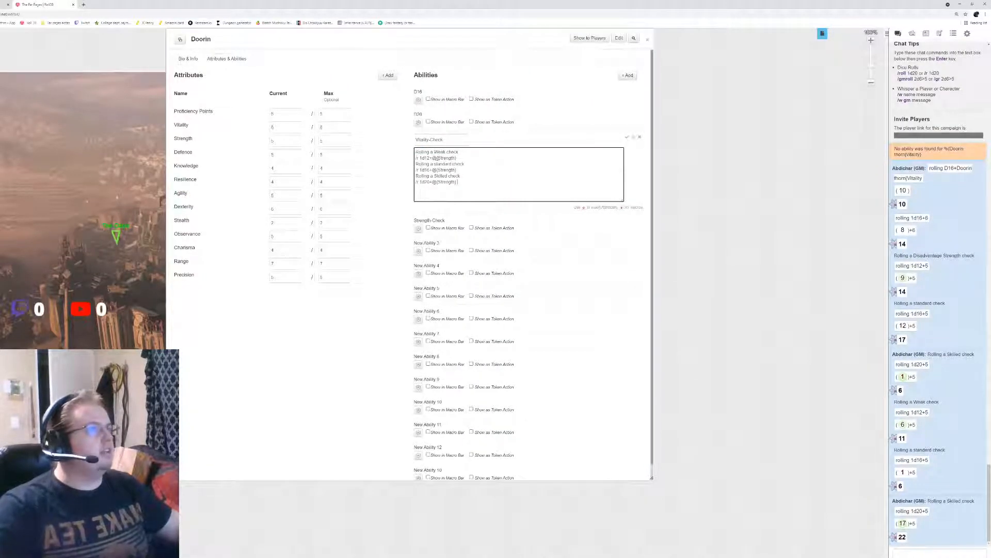
pyautogui.moveTo(436, 158); pyautogui.dragTo(470, 161)
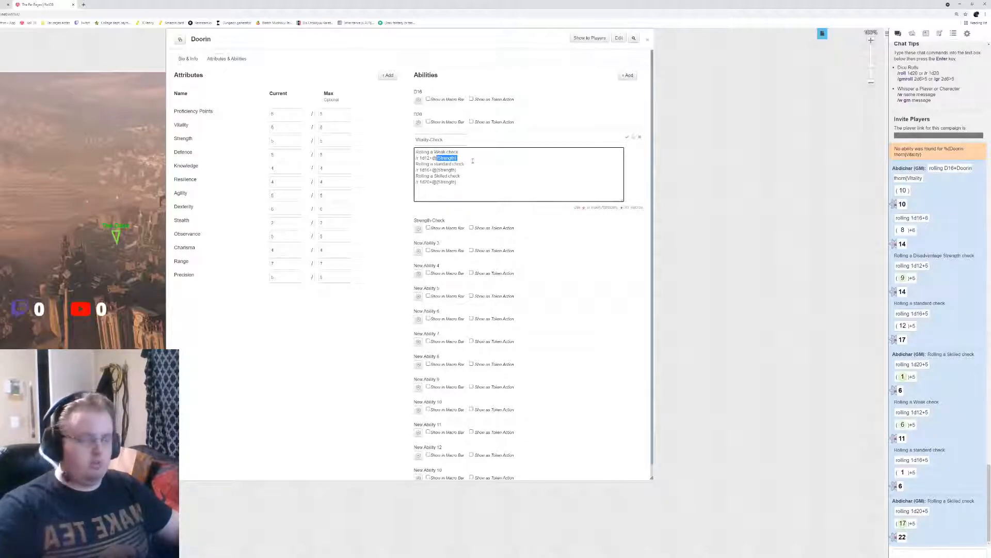
pyautogui.hotkey('ctrl', 'v')
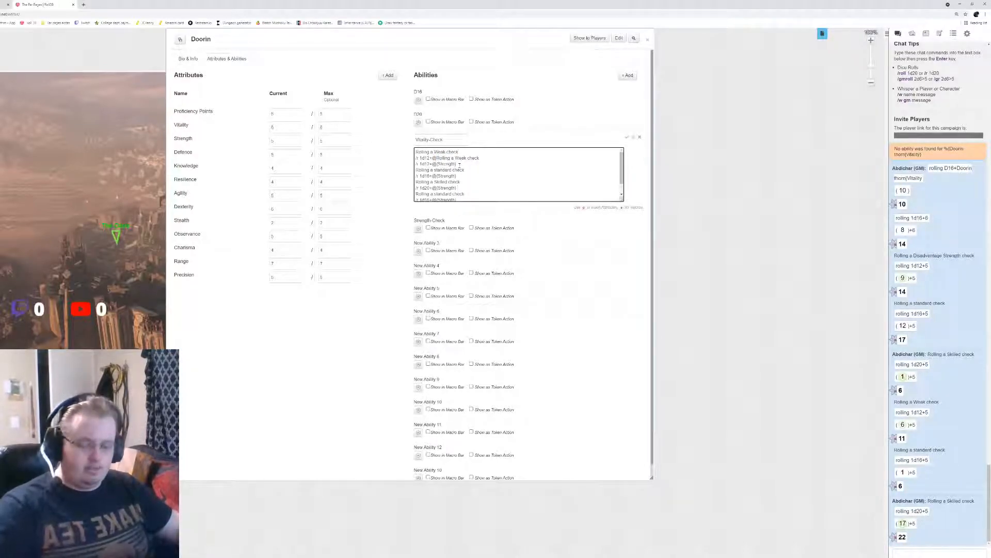
pyautogui.hotkey('ctrl', 'z')
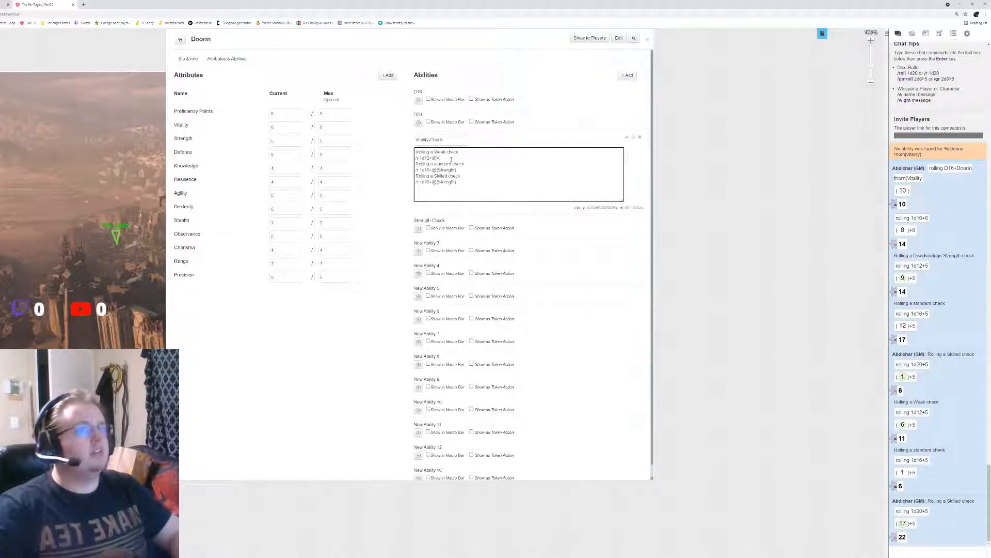
# Step: Remove everything after "/r 1d12" from the Vitality-Check macro text
pyautogui.hotkey('ctrl', 'z')
pyautogui.write('{itality}')
pyautogui.hotkey('ctrl', 'z')
pyautogui.hotkey('ctrl', 'z')
pyautogui.hotkey('ctrl', 'z')
pyautogui.hotkey('ctrl', 'z')
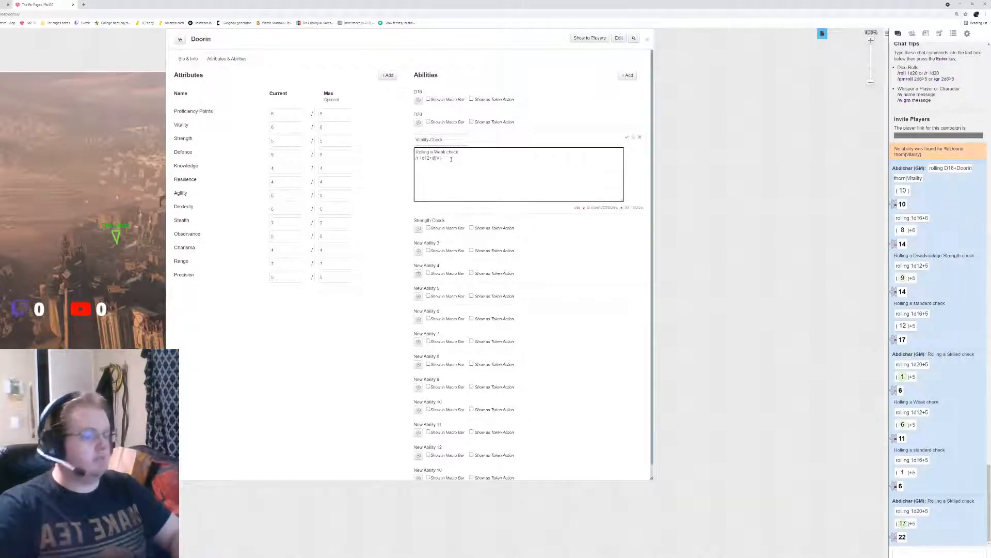
pyautogui.hotkey('ctrl', 'z')
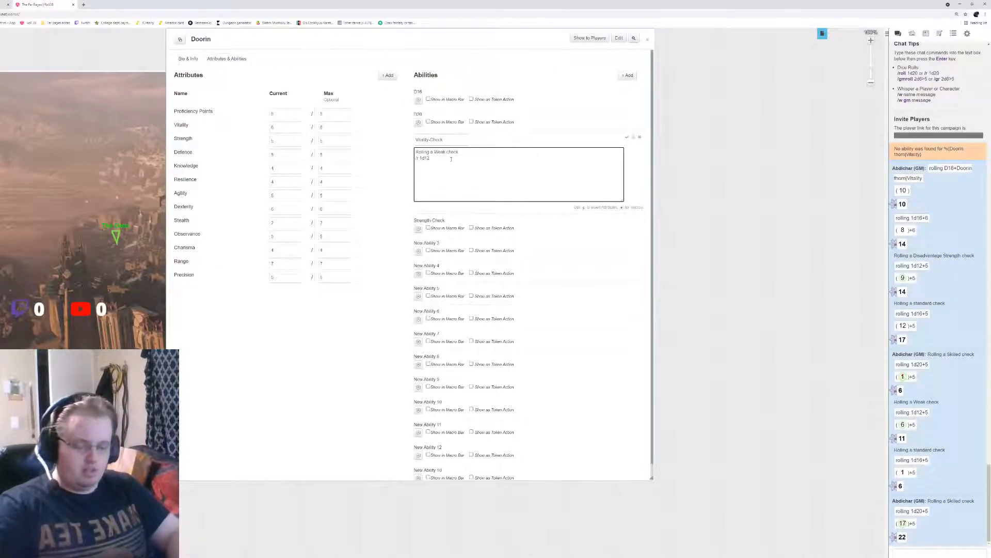
# Step: Complete the Weak check's roll command in the Vitality-Check macro as "/r 1d12+@{Vitality}"
pyautogui.write('@{')
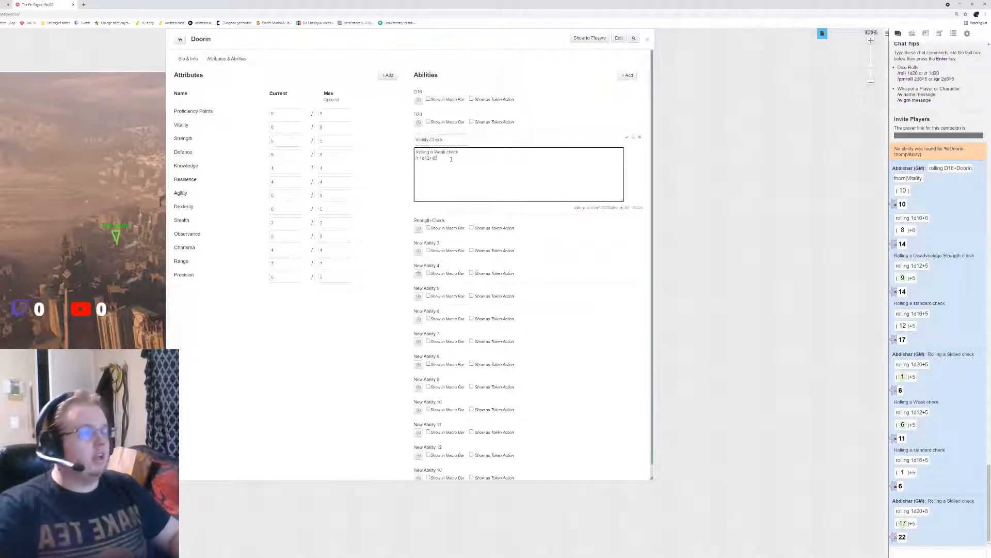
pyautogui.write('Vitality')
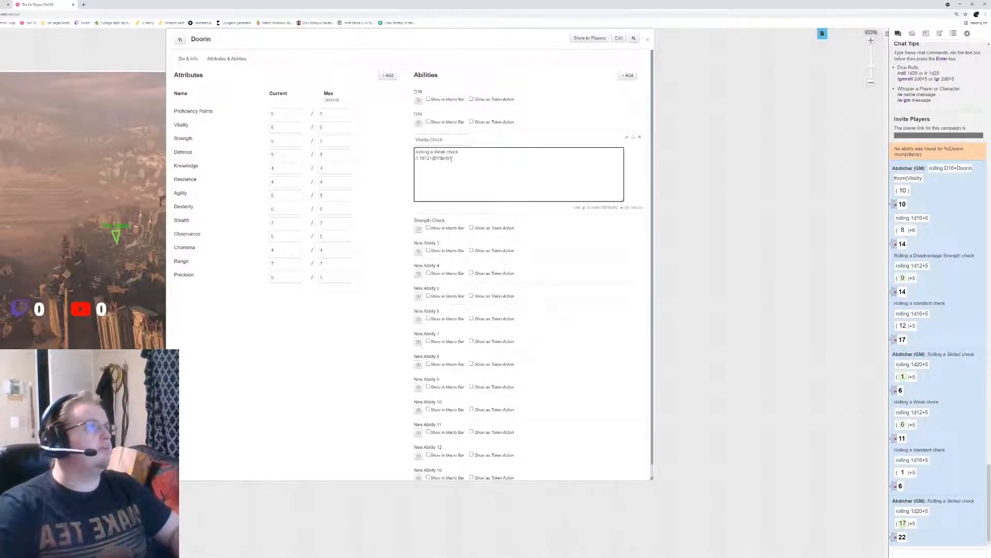
pyautogui.write('{')
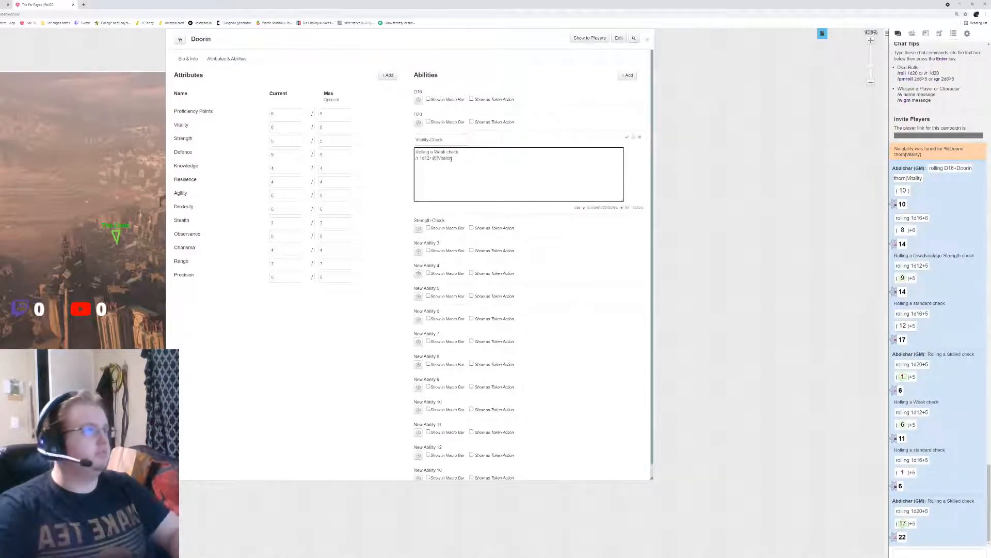
# Step: Save the Vitality-Check ability and run it to test the Weak check roll
pyautogui.press('Return')
pyautogui.press('BackSpace')
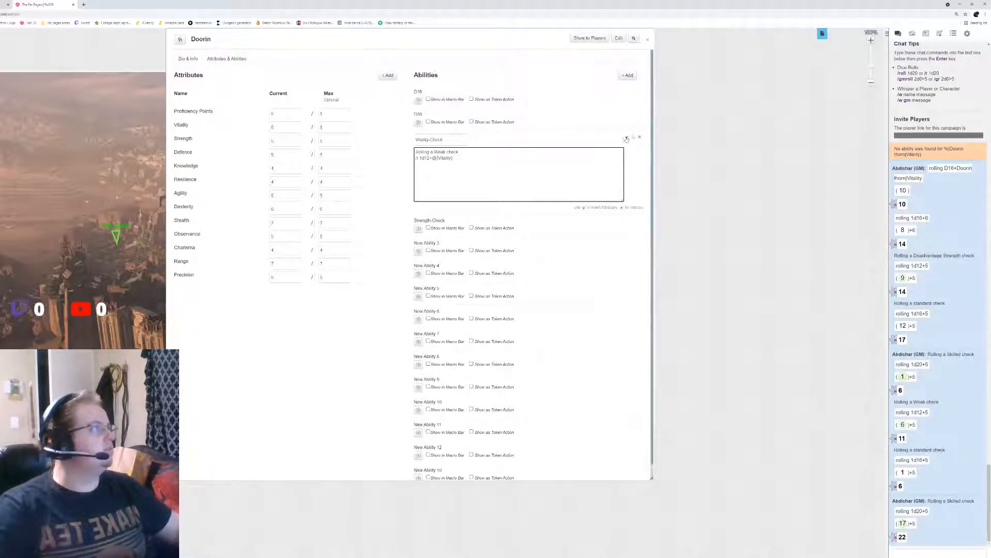
pyautogui.click(626, 137)
pyautogui.click(419, 145)
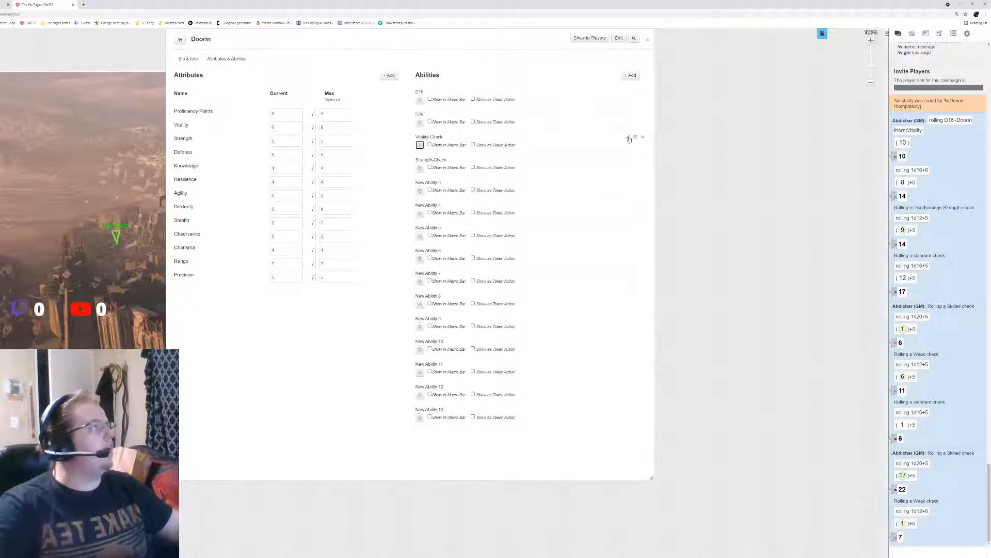
# Step: Paste the copied Strength-Check macro after the Vitality-Check macro's Weak roll and delete the duplicate Weak check lines
pyautogui.click(629, 138)
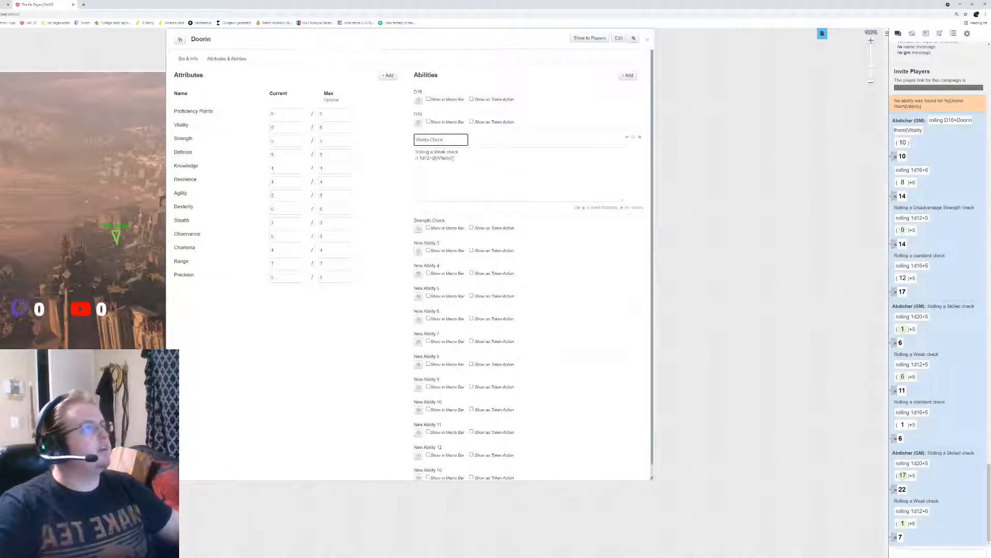
pyautogui.click(456, 158)
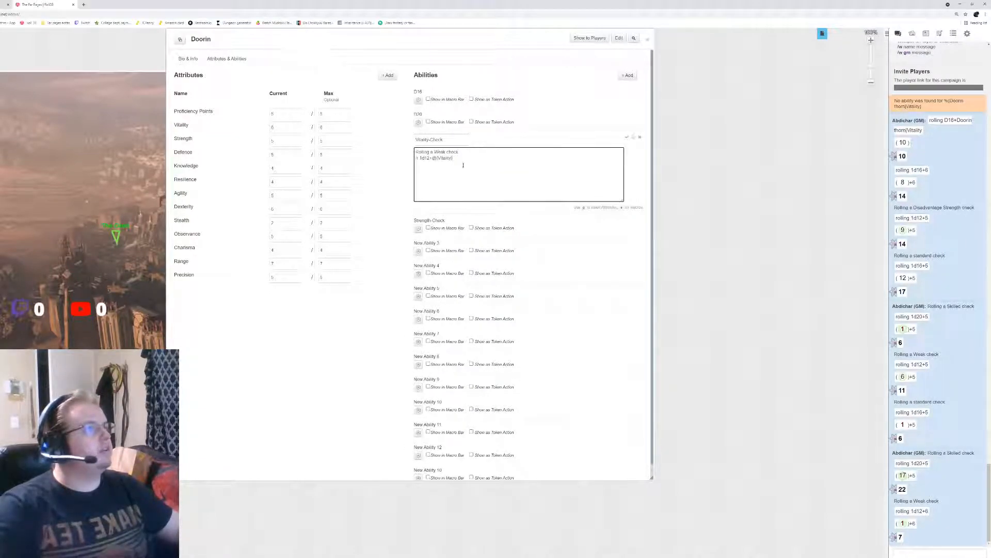
pyautogui.hotkey('ctrl', 'v')
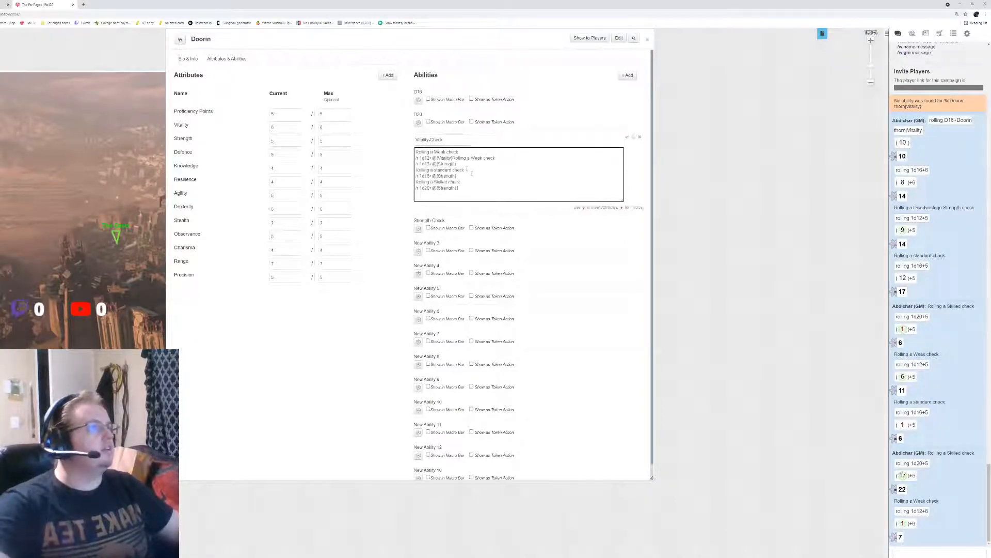
pyautogui.moveTo(453, 158); pyautogui.dragTo(470, 167)
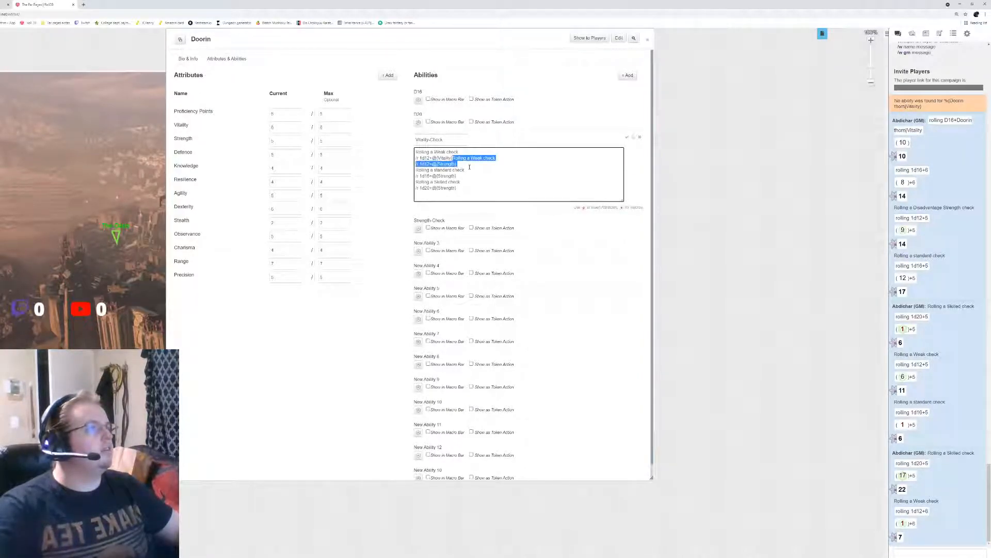
pyautogui.press('BackSpace')
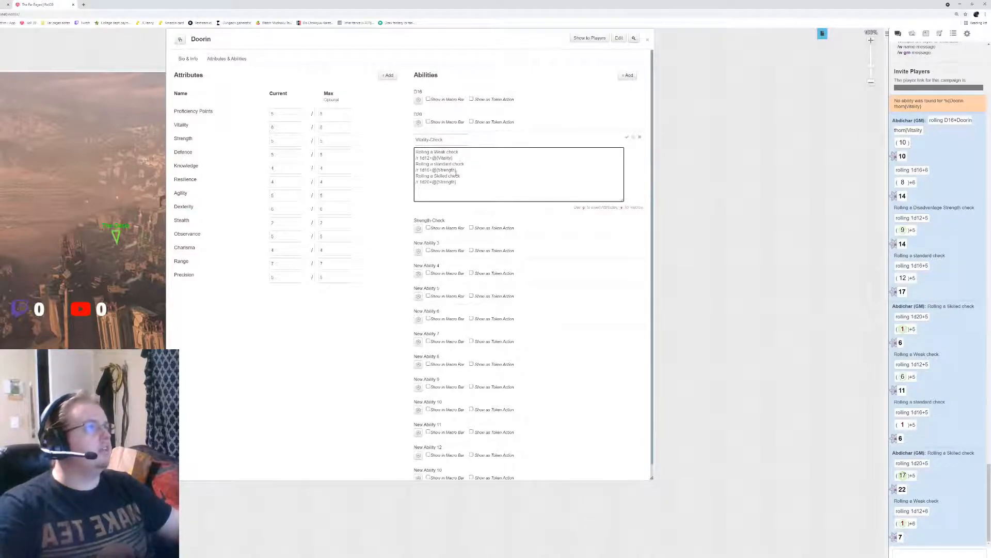
# Step: Replace Strength with Vitality in the standard 1d16 and Skilled 1d20 roll commands of the Vitality-Check macro
pyautogui.moveTo(456, 170); pyautogui.dragTo(440, 172)
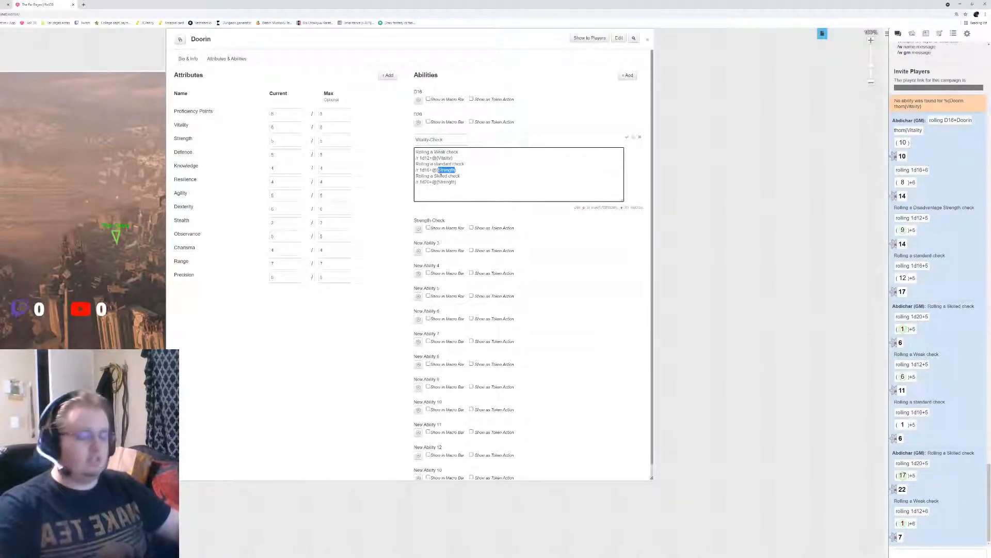
pyautogui.write('{Vitality}')
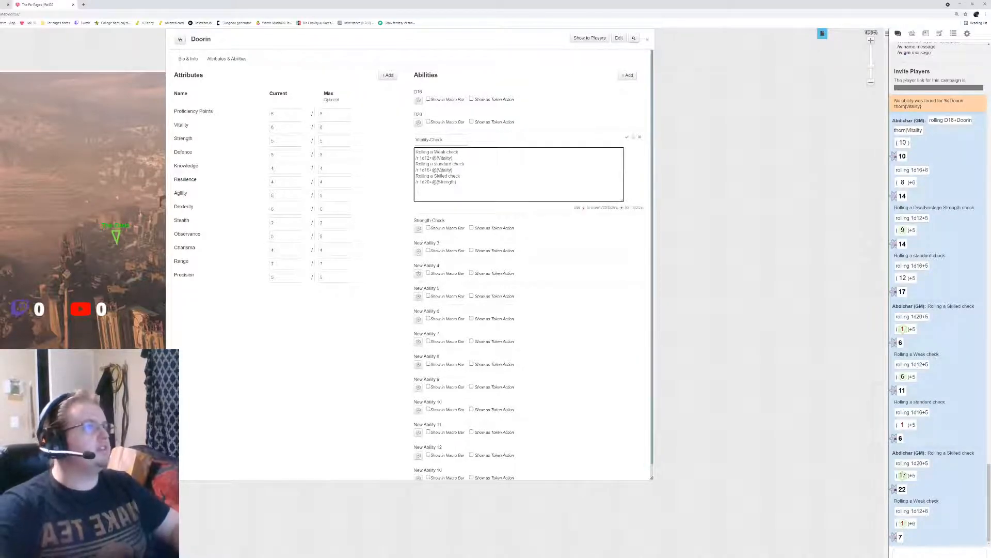
pyautogui.press('Right')
pyautogui.press('BackSpace')
pyautogui.press('BackSpace')
pyautogui.press('BackSpace')
pyautogui.press('BackSpace')
pyautogui.press('BackSpace')
pyautogui.press('BackSpace')
pyautogui.press('BackSpace')
pyautogui.press('BackSpace')
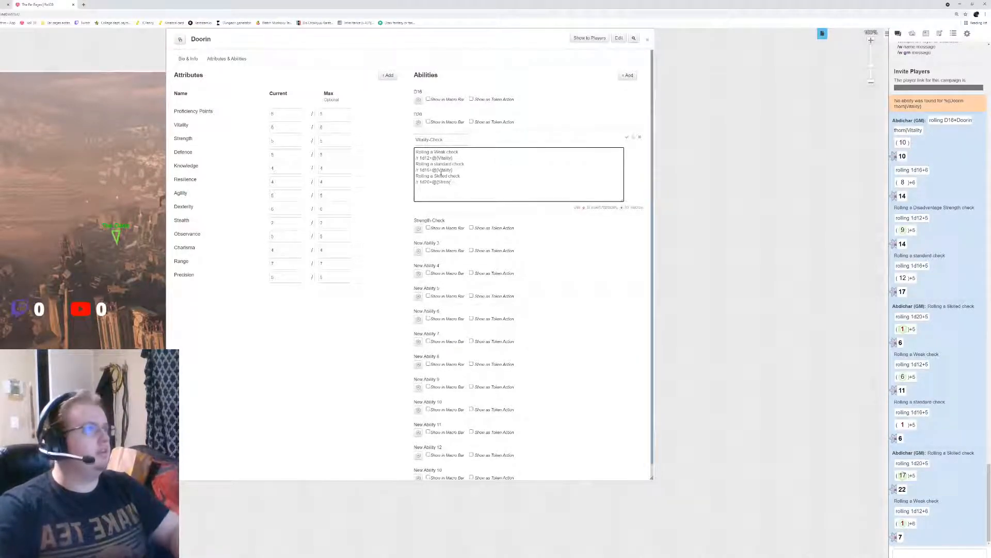
pyautogui.write('Vitality')
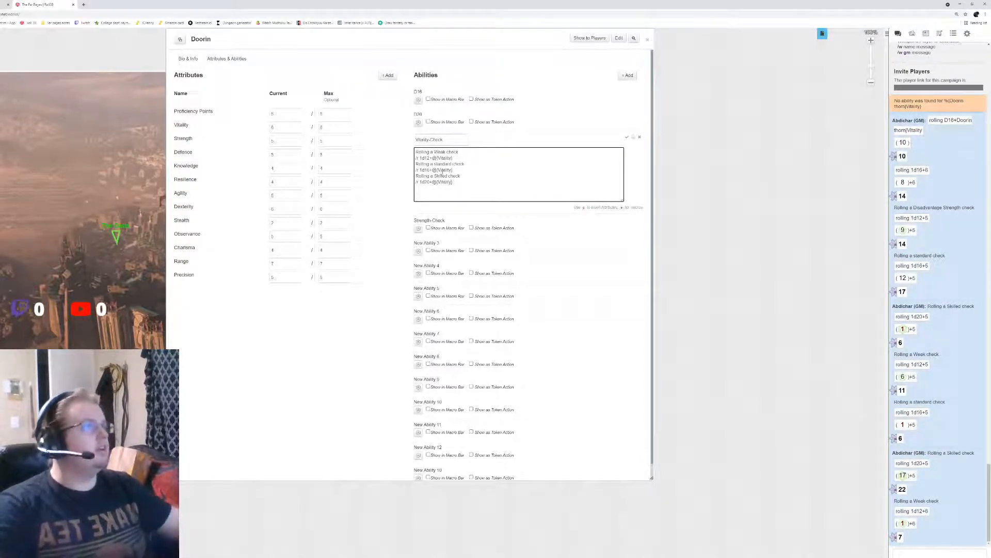
# Step: Test the Vitality-Check macro's three rolls and save the ability, closing its editor
pyautogui.click(635, 141)
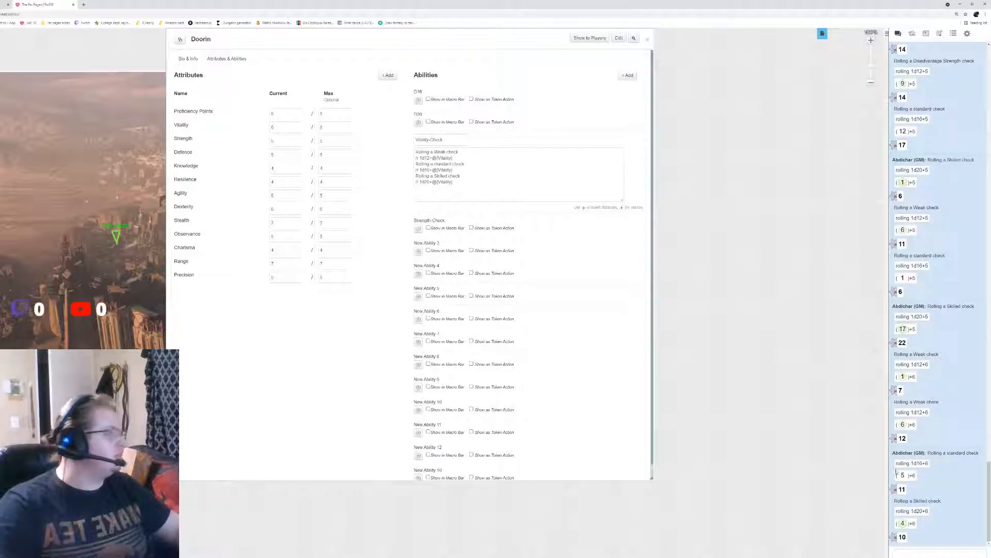
pyautogui.moveTo(628, 140)
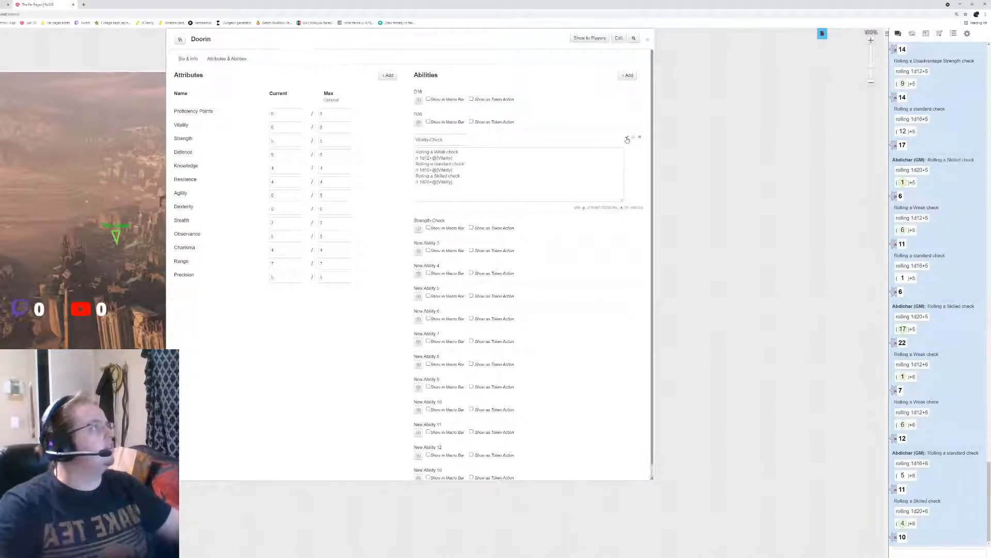
pyautogui.click(627, 139)
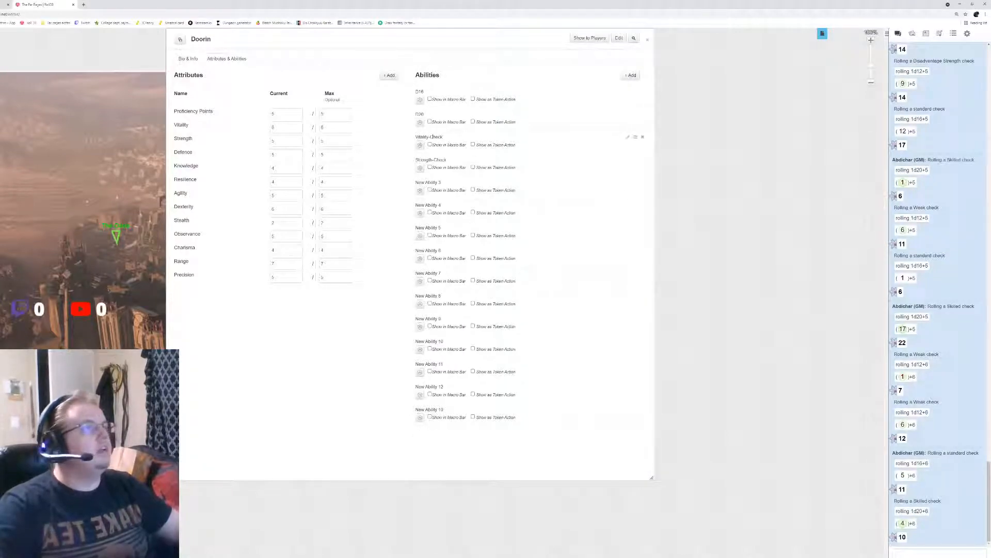